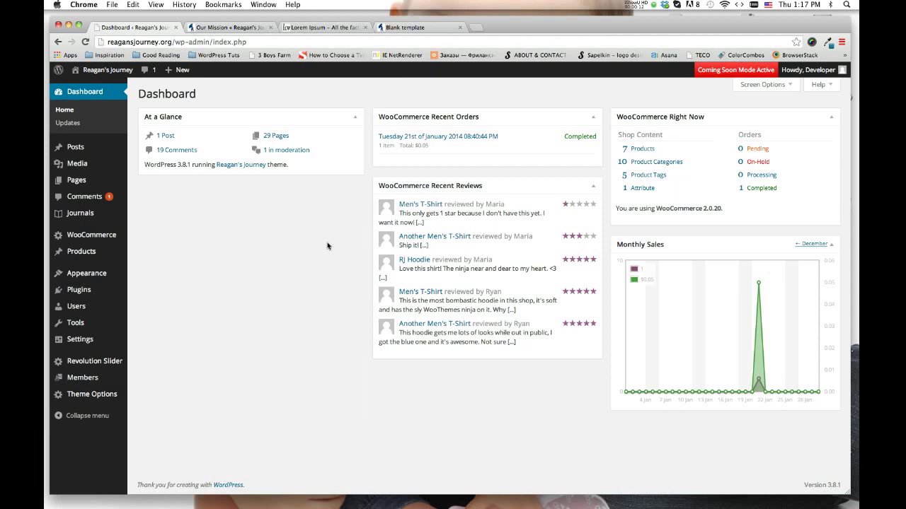
- Start a new WordPress page and title it 'Galleries'
mouse_move(76, 182)
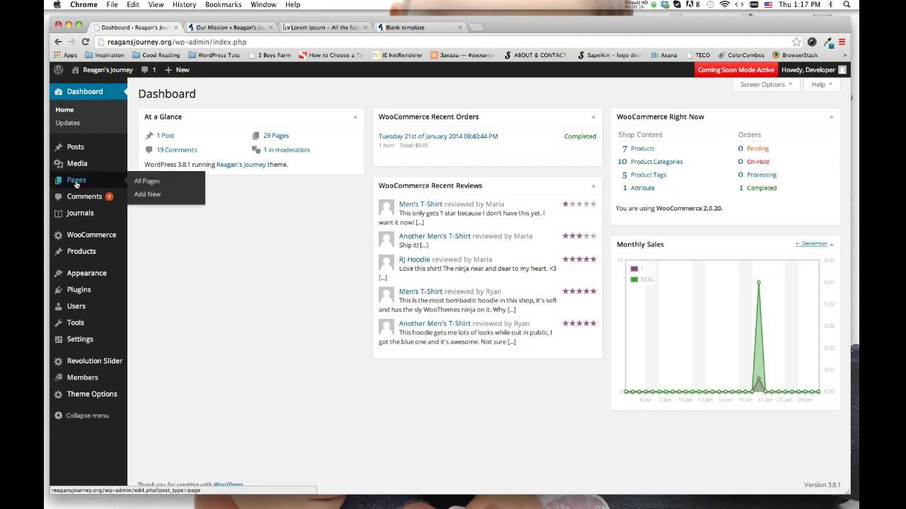
click(149, 195)
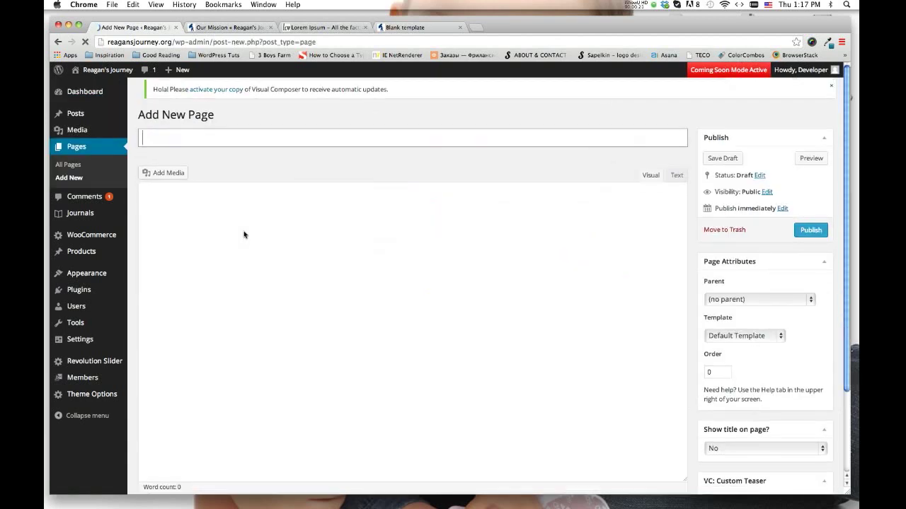
text(Galleries)
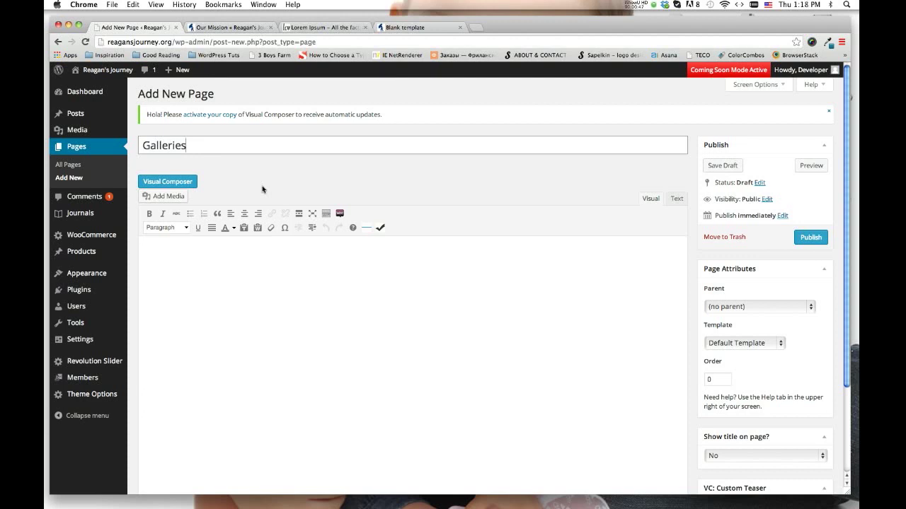
- Switch to Visual Composer and add a row with a 1/3+1/3+1/3 column layout
click(167, 181)
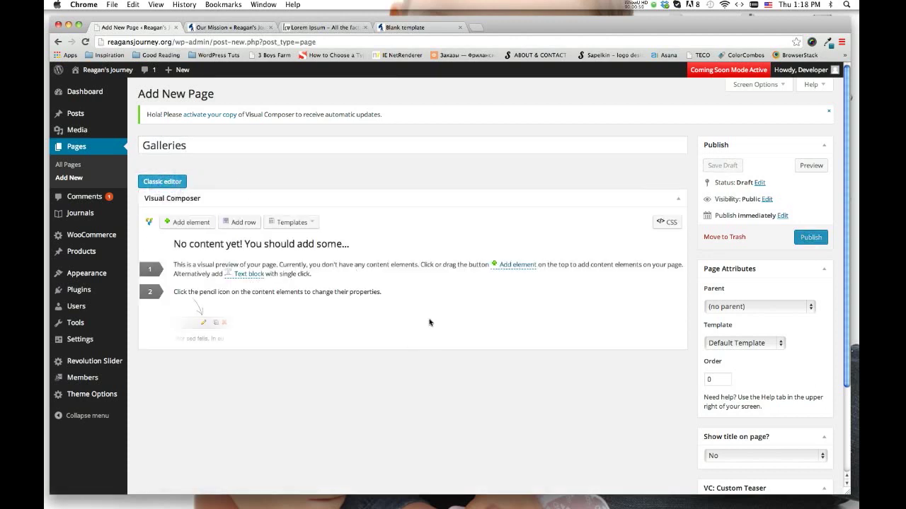
click(236, 224)
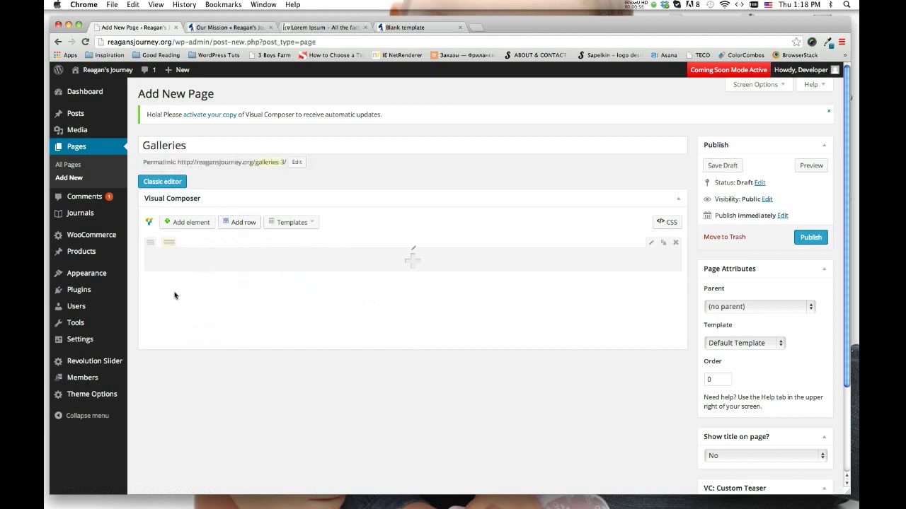
mouse_move(165, 246)
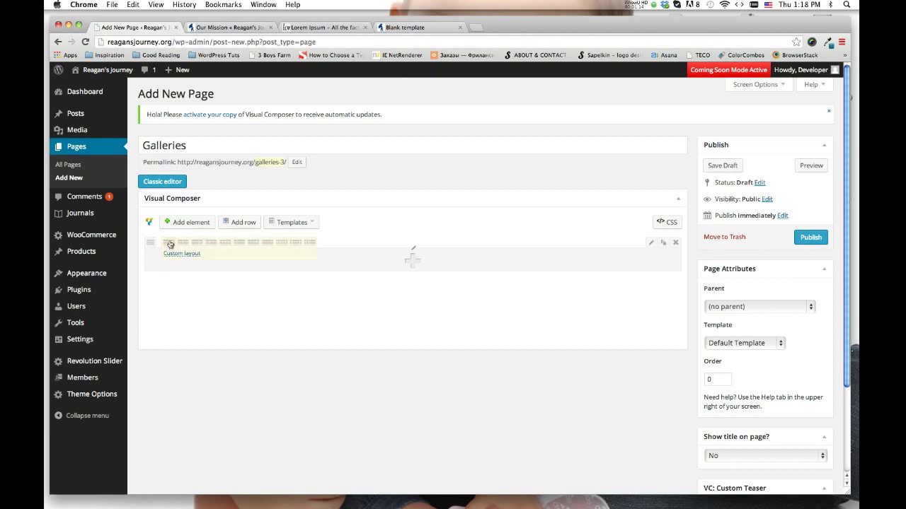
click(209, 243)
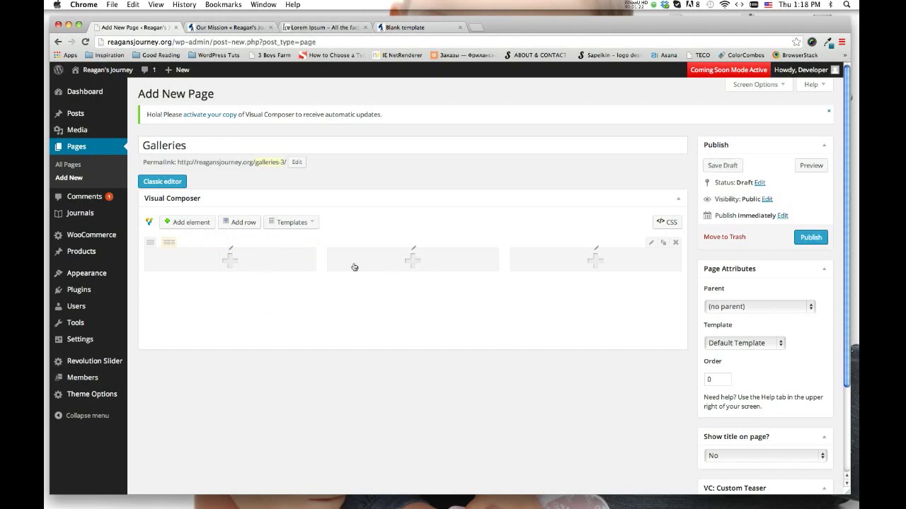
- Put a Text Block in the first column, add a blank line above the placeholder, and begin adding media
click(226, 262)
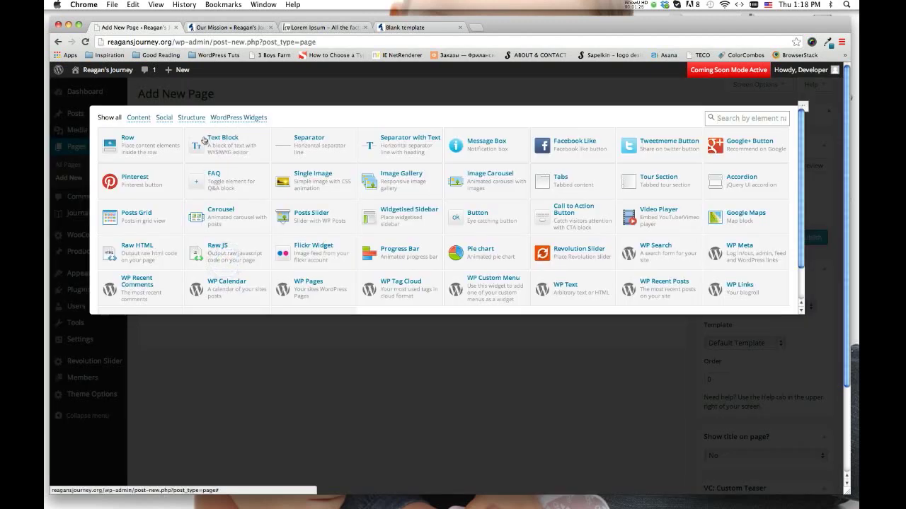
click(233, 151)
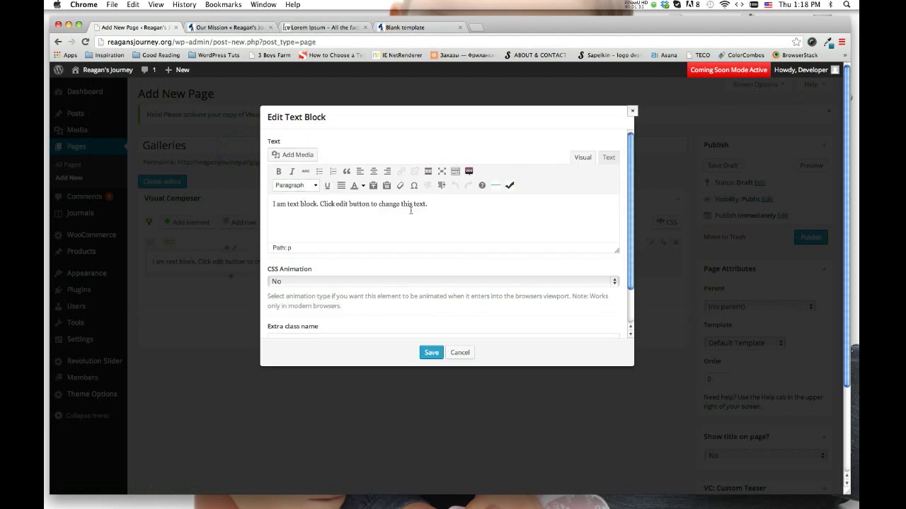
click(272, 205)
key(Return)
key(Return)
click(302, 208)
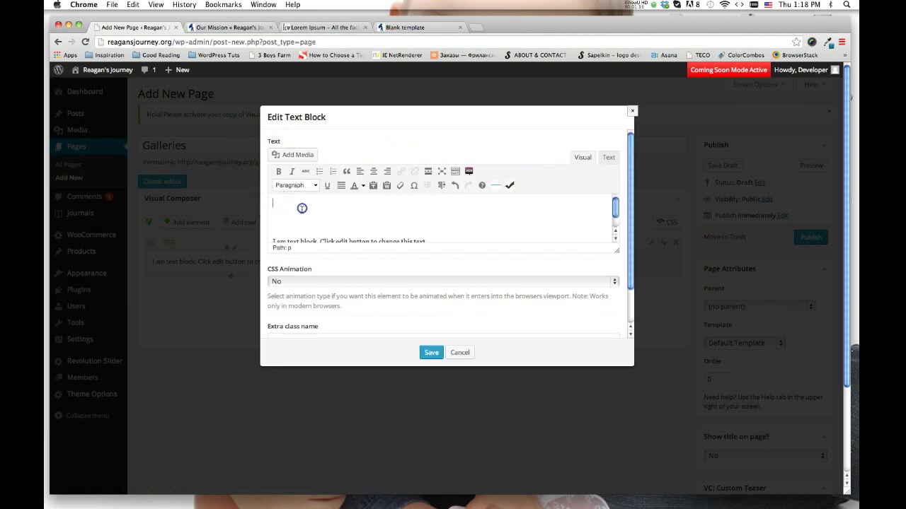
click(291, 155)
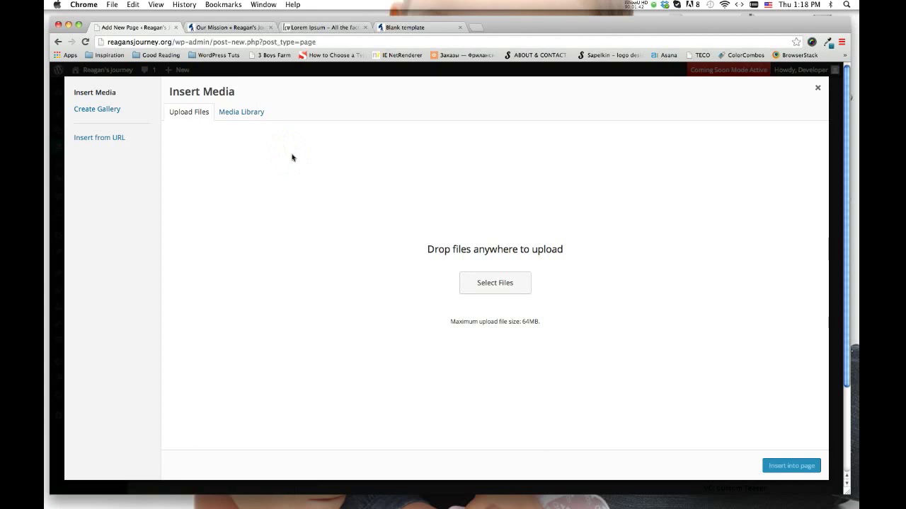
- Insert 2013-AlbumCover centred at Medium 300 × 300, linked to reagansjourney.org/2013-album
click(651, 12)
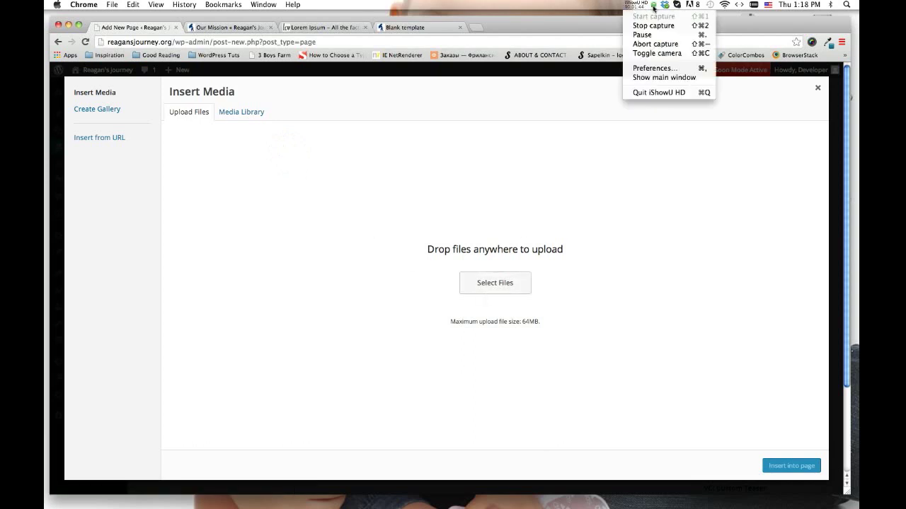
click(642, 32)
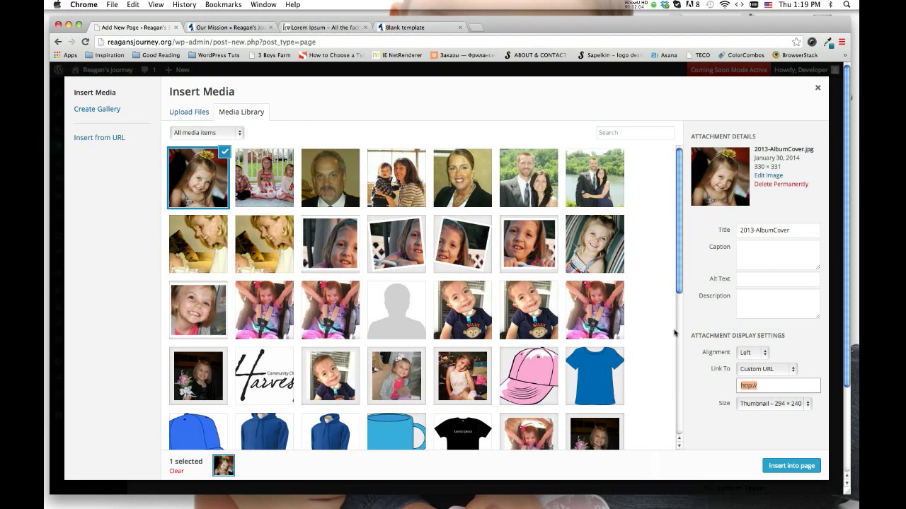
click(761, 353)
click(753, 361)
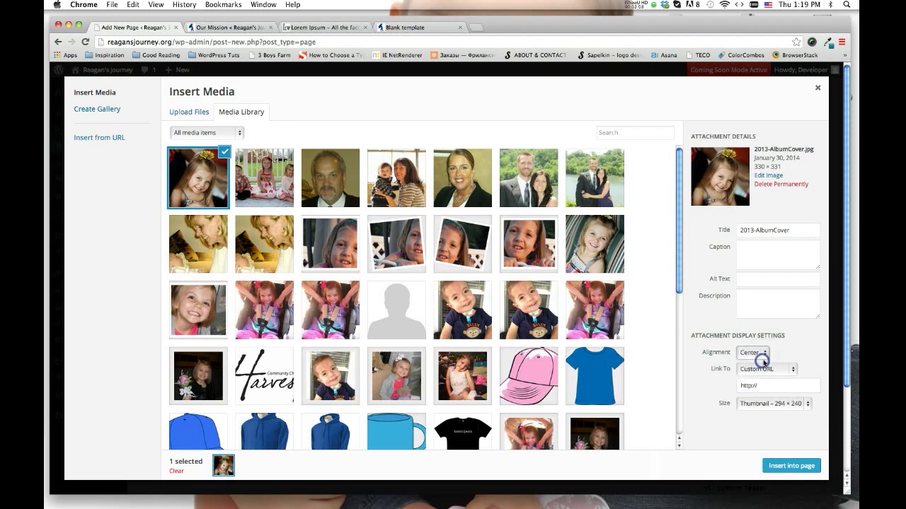
click(765, 368)
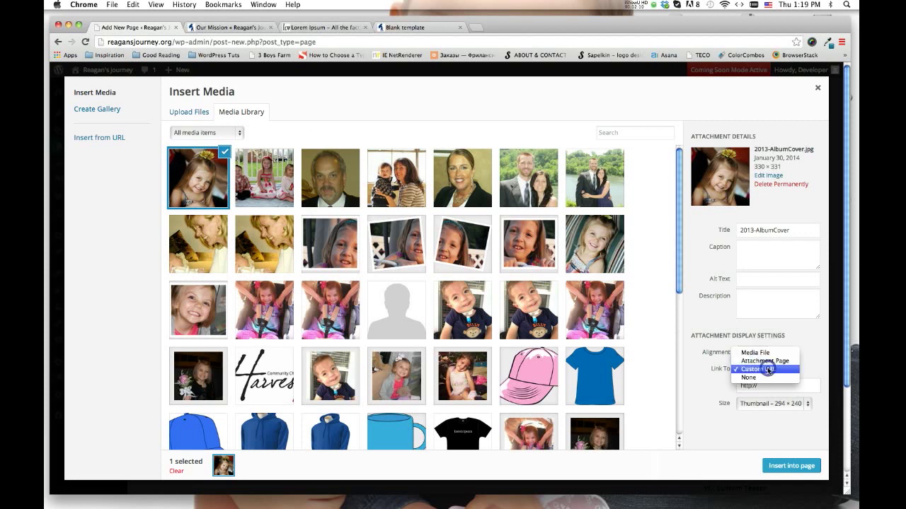
click(767, 369)
click(768, 385)
text(reag)
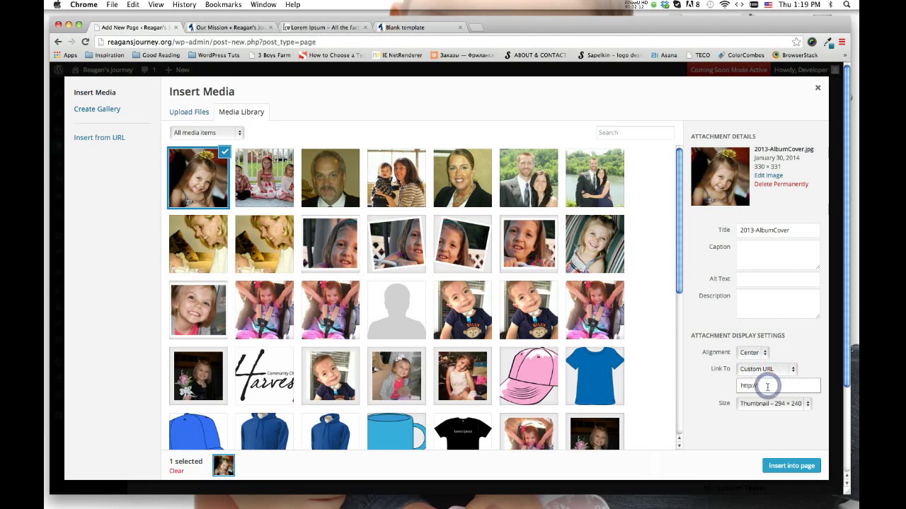
text(ansjour)
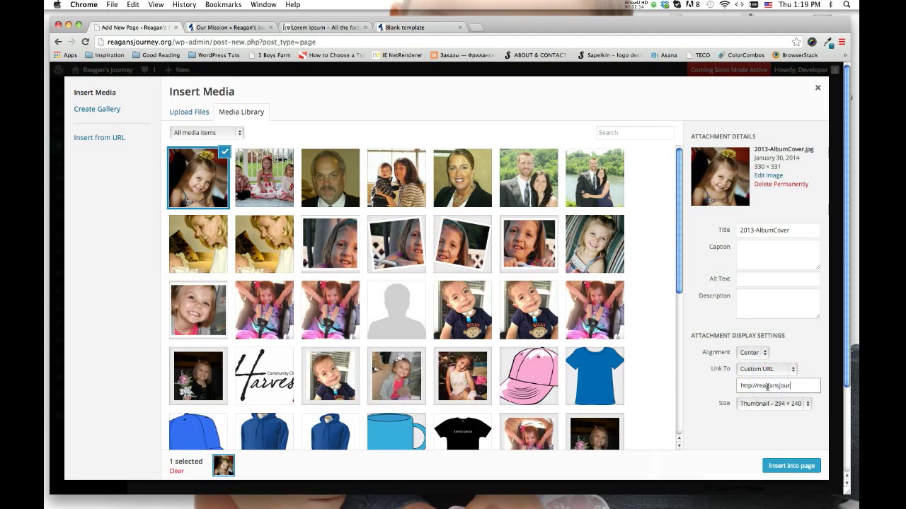
text(ney.org/2013-album)
click(781, 405)
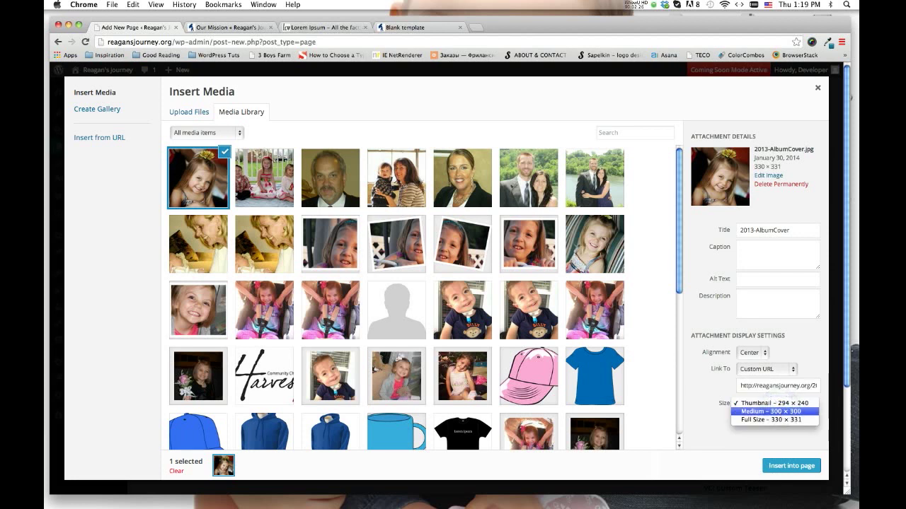
click(781, 413)
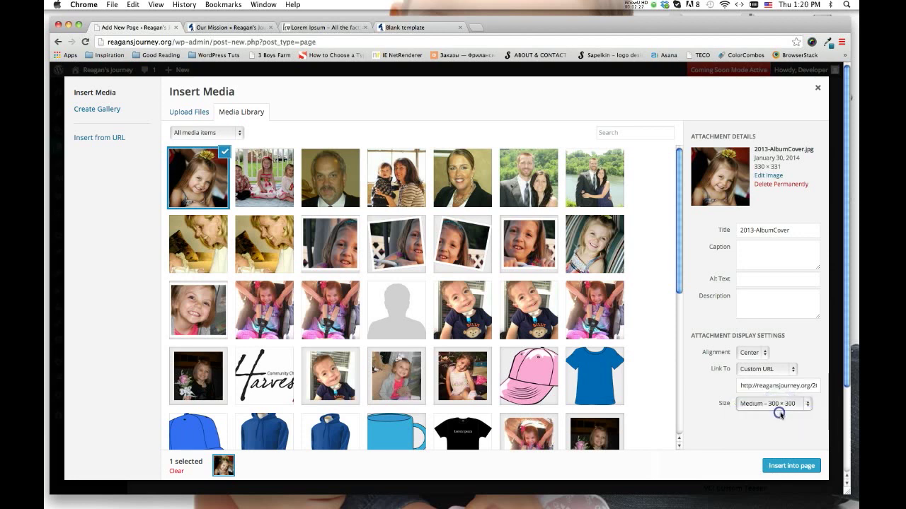
click(784, 468)
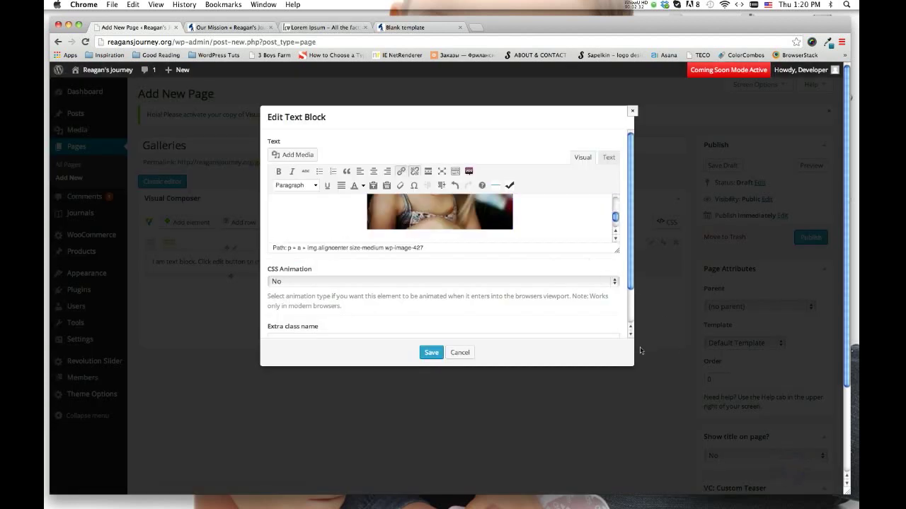
- Replace the text block's placeholder text with 'Album 2013' under the cover image
drag(614, 250, 616, 418)
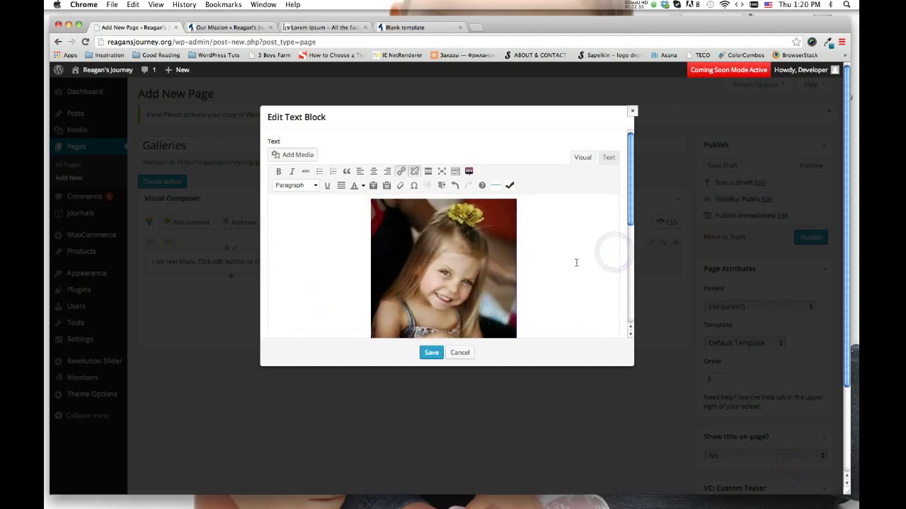
scroll(576, 263, down, 3)
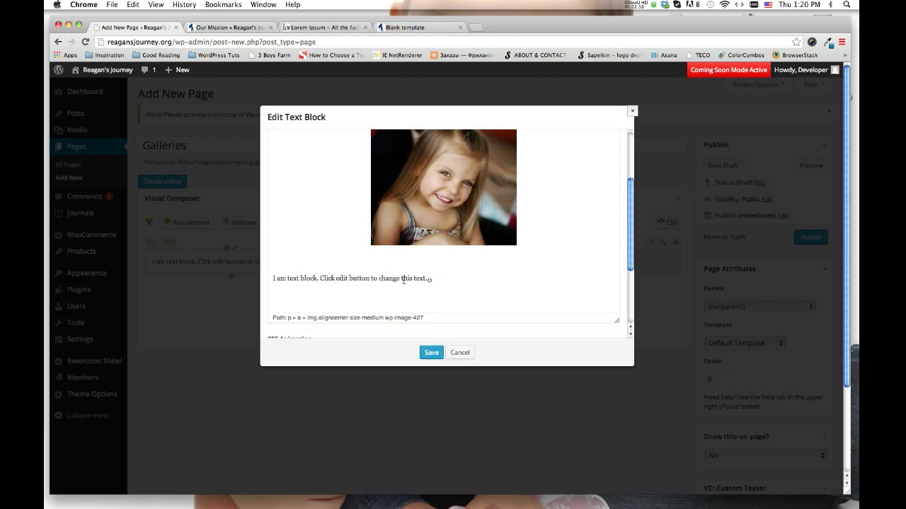
drag(431, 280, 274, 278)
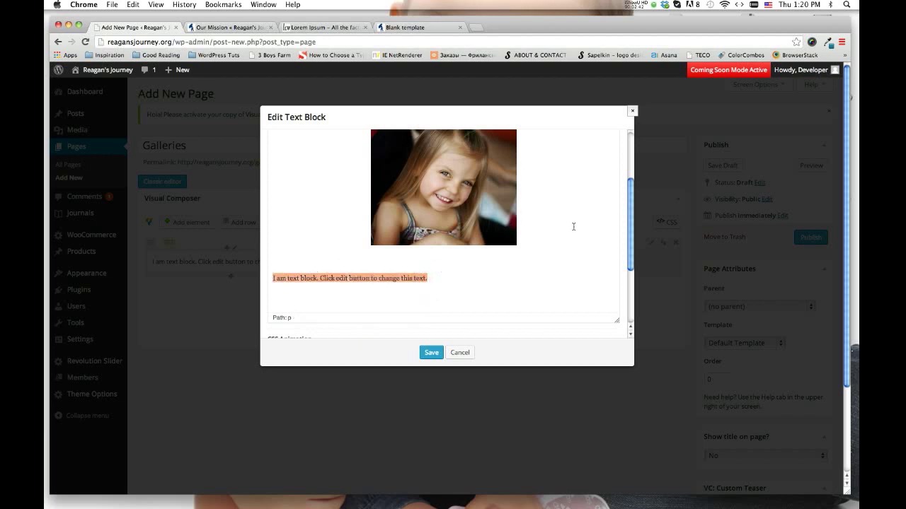
text(Albu)
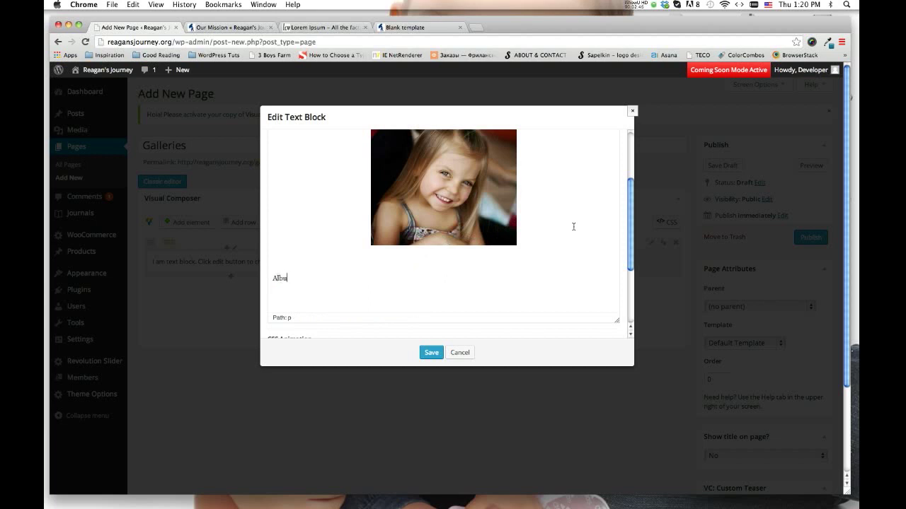
text(m 2013)
- Format the Album 2013 caption as Heading 3 and save the text block
drag(314, 280, 269, 278)
scroll(382, 300, up, 10)
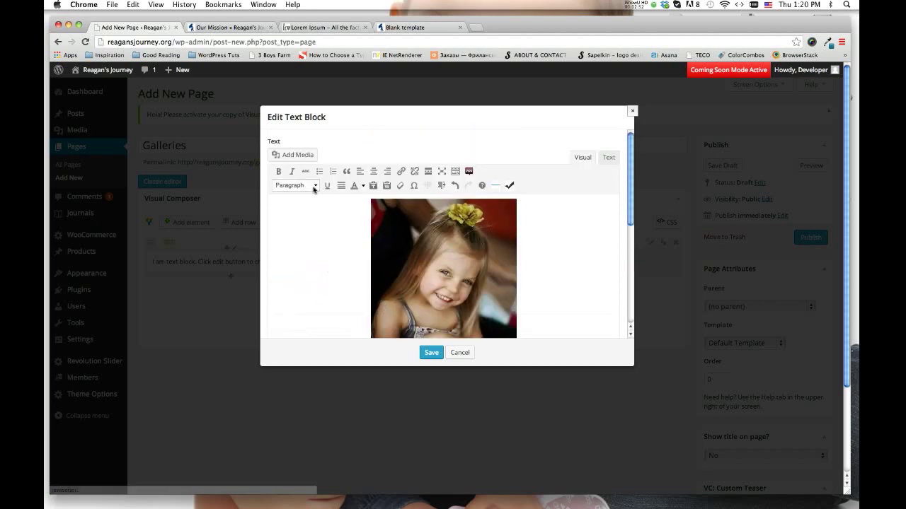
click(313, 188)
scroll(308, 234, down, 1)
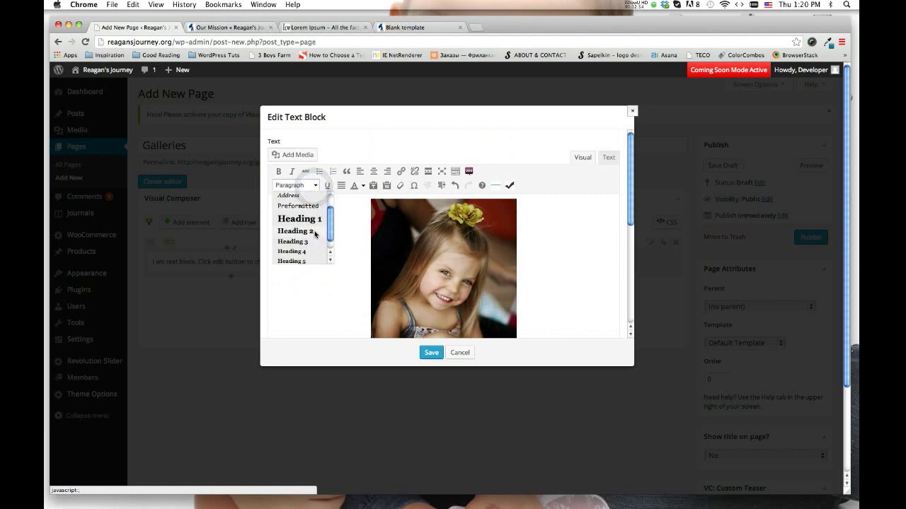
click(309, 242)
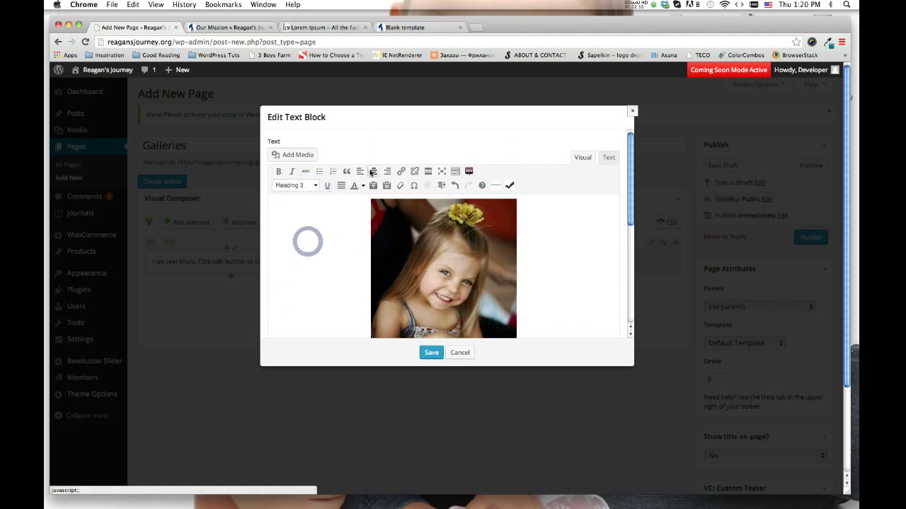
scroll(570, 239, down, 3)
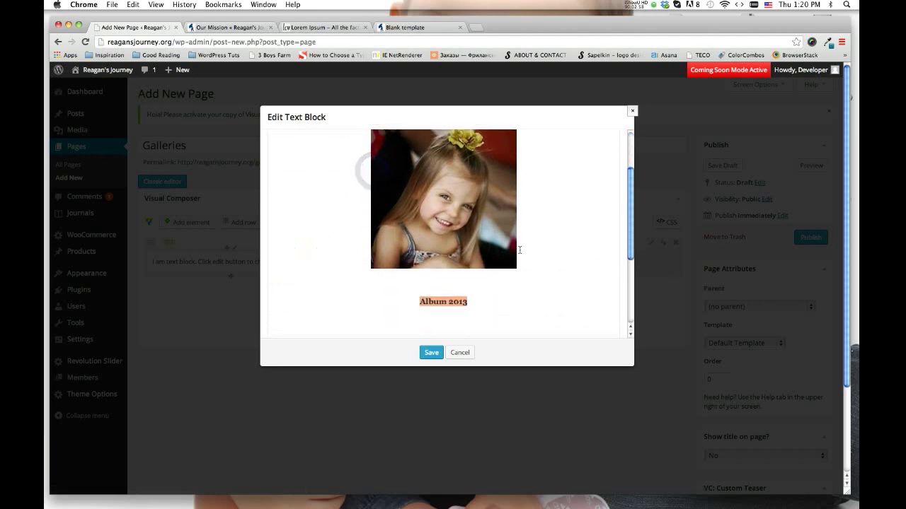
click(431, 353)
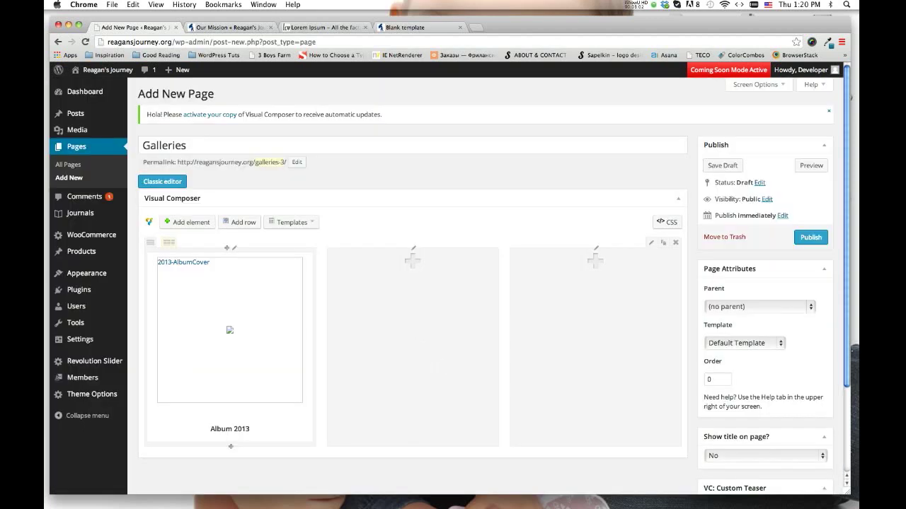
- Update the Galleries page and view it live with the ALBUM 2013 caption
click(810, 240)
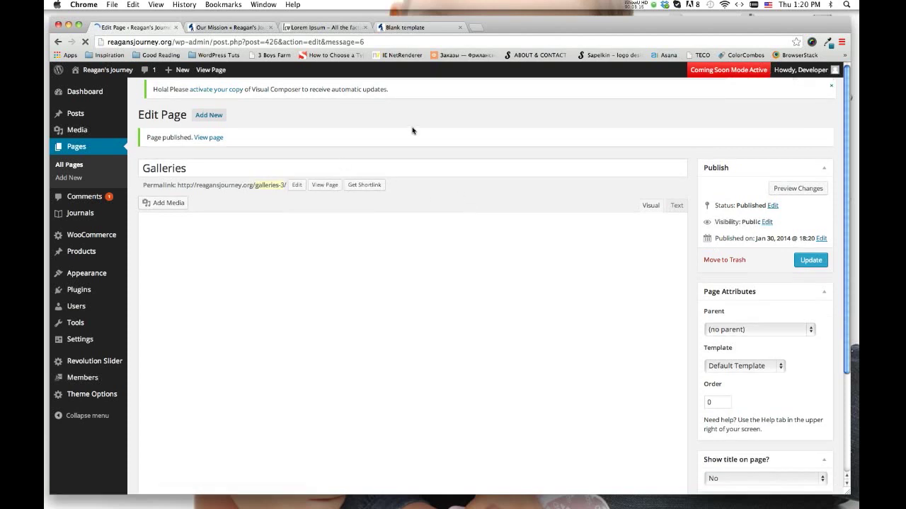
click(204, 70)
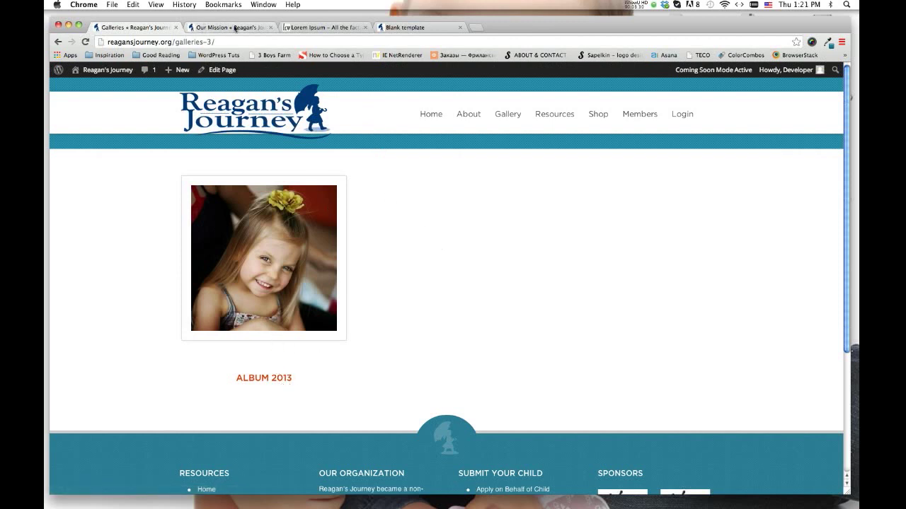
- Reopen the Album 2013 text block for editing and reset the caption to a plain paragraph
click(222, 72)
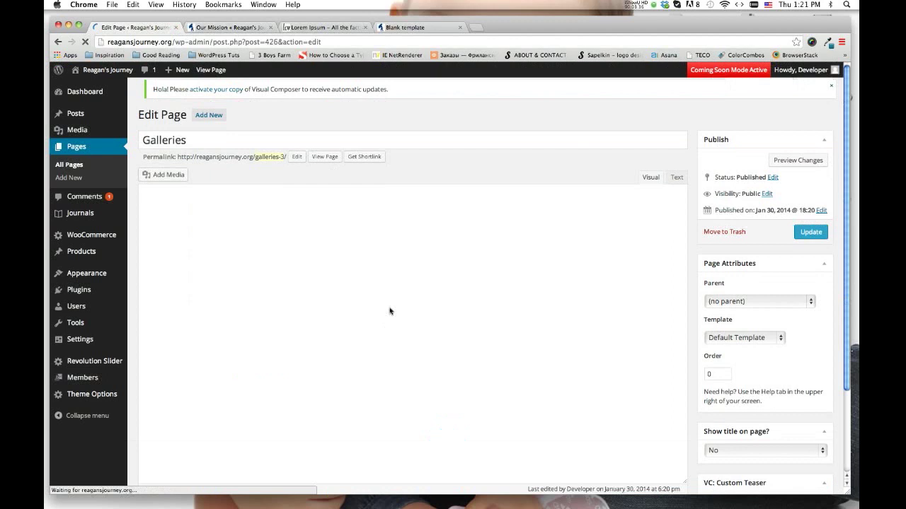
scroll(336, 392, down, 3)
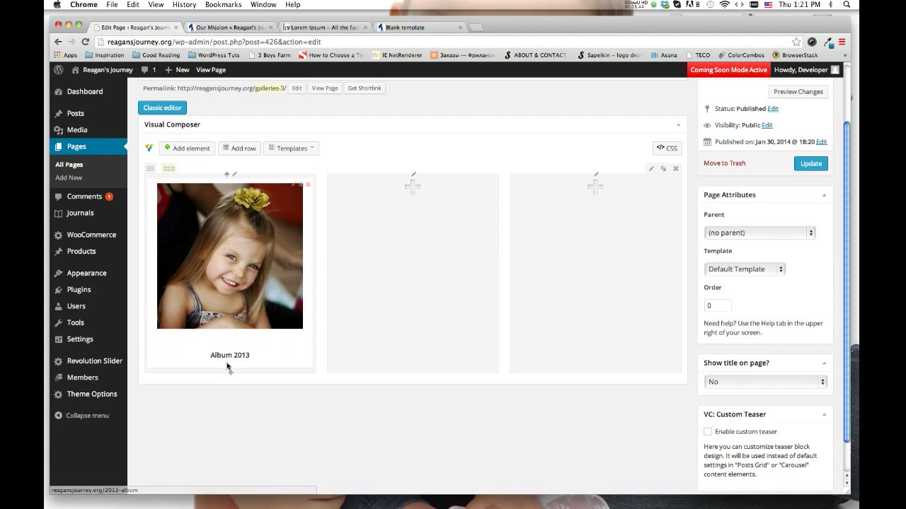
click(294, 187)
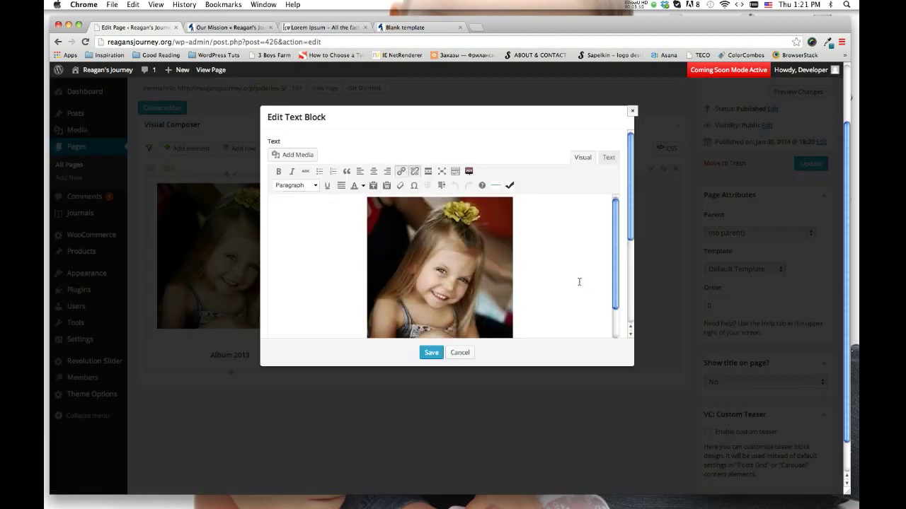
scroll(564, 277, down, 2)
click(434, 275)
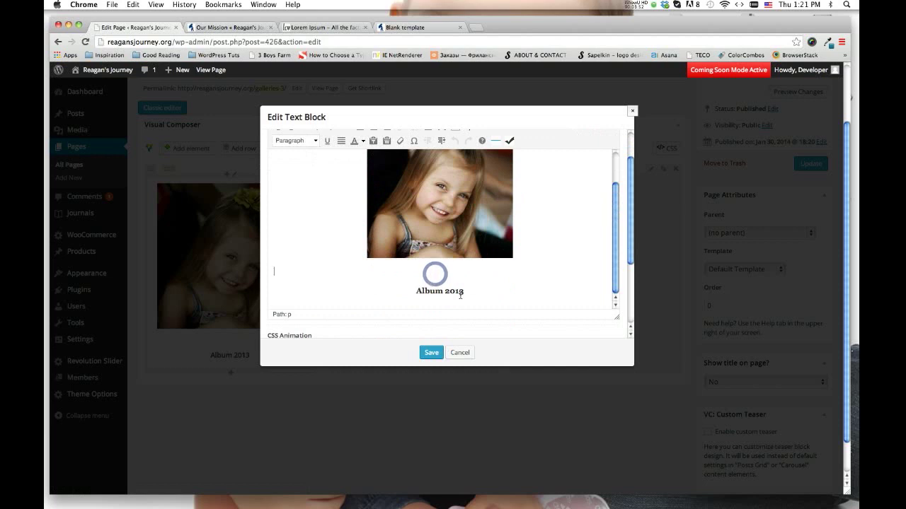
key(BackSpace)
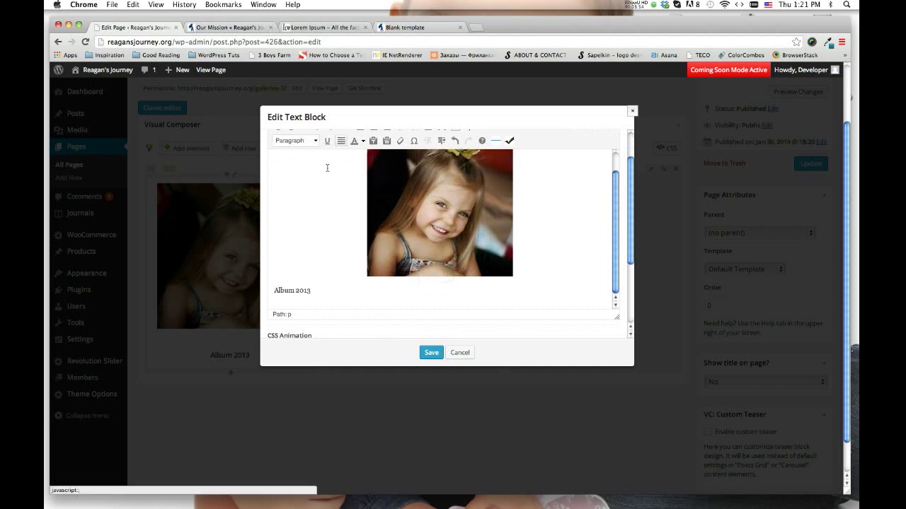
- Centre the Album 2013 caption and make it a Heading 3
scroll(319, 204, up, 2)
scroll(322, 218, up, 1)
click(373, 156)
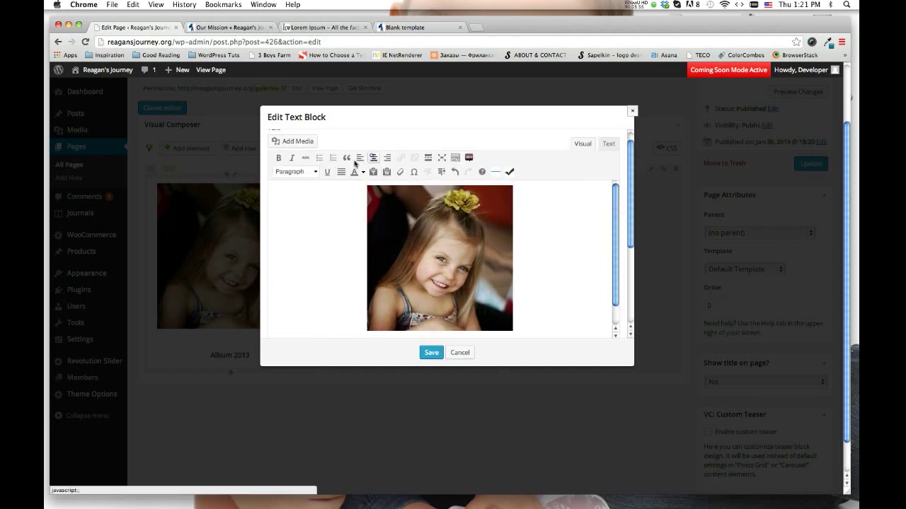
scroll(314, 226, down, 2)
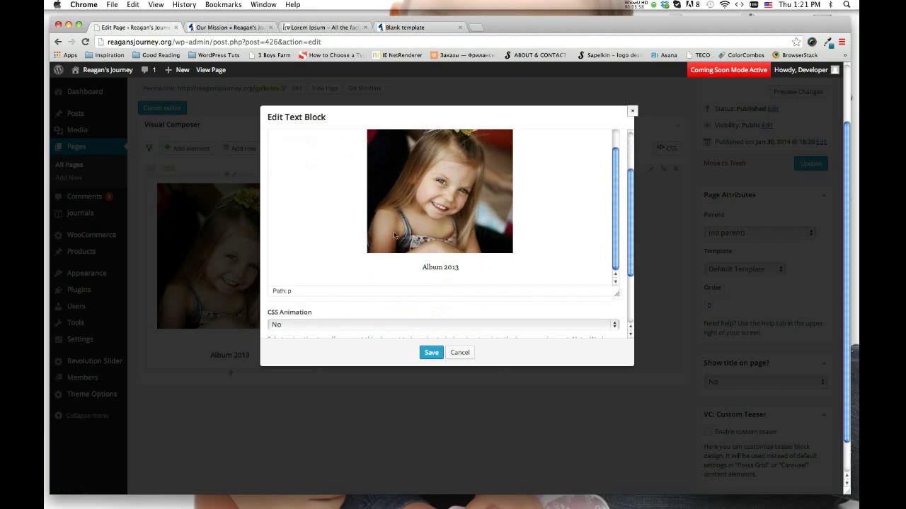
triple_click(464, 271)
scroll(344, 218, up, 3)
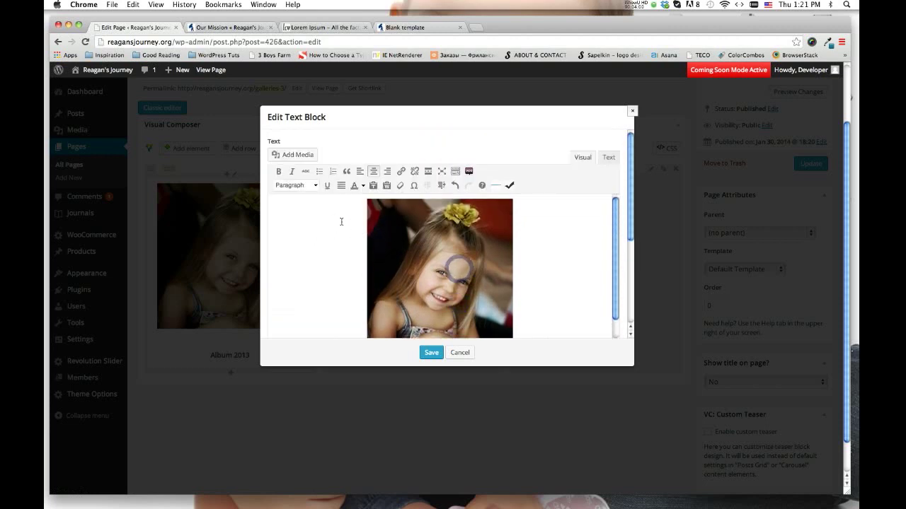
click(313, 188)
click(314, 189)
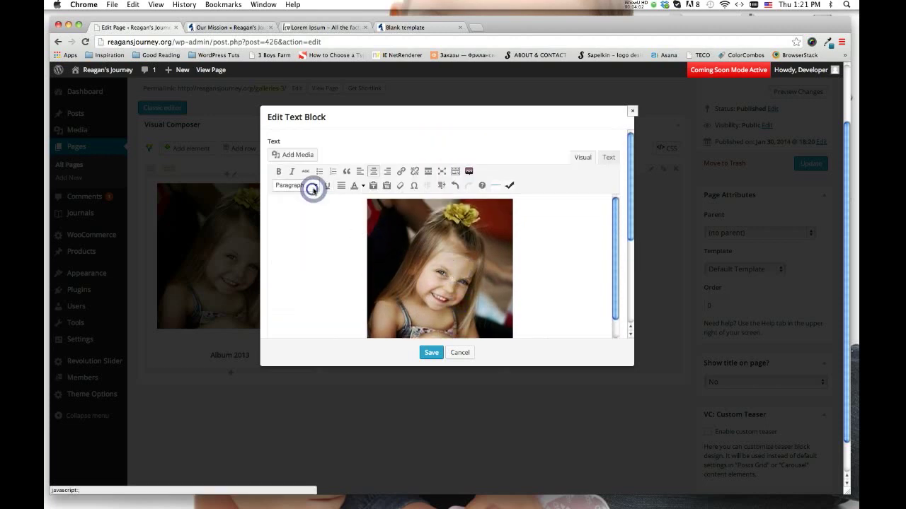
click(314, 189)
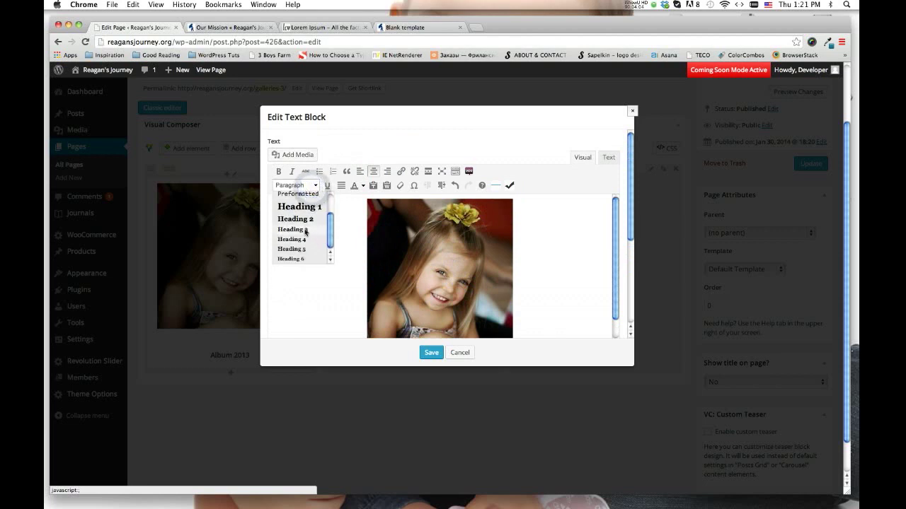
click(400, 173)
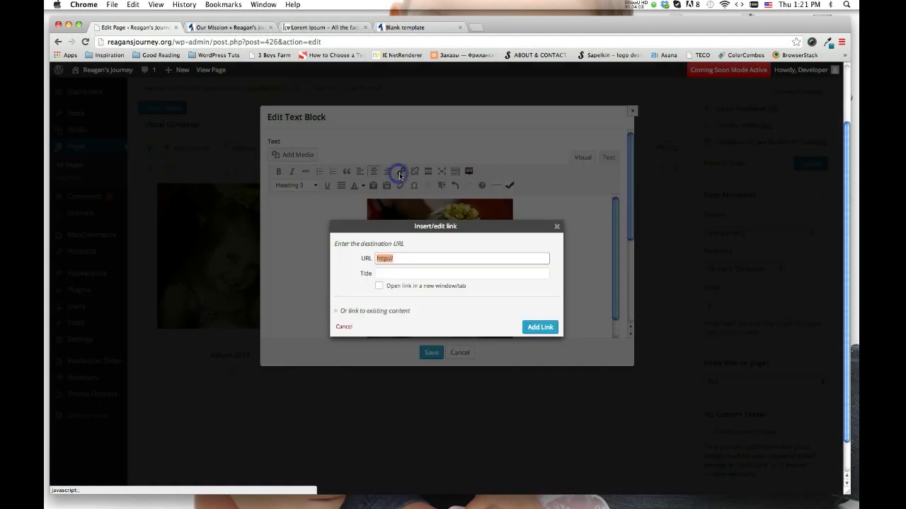
click(411, 257)
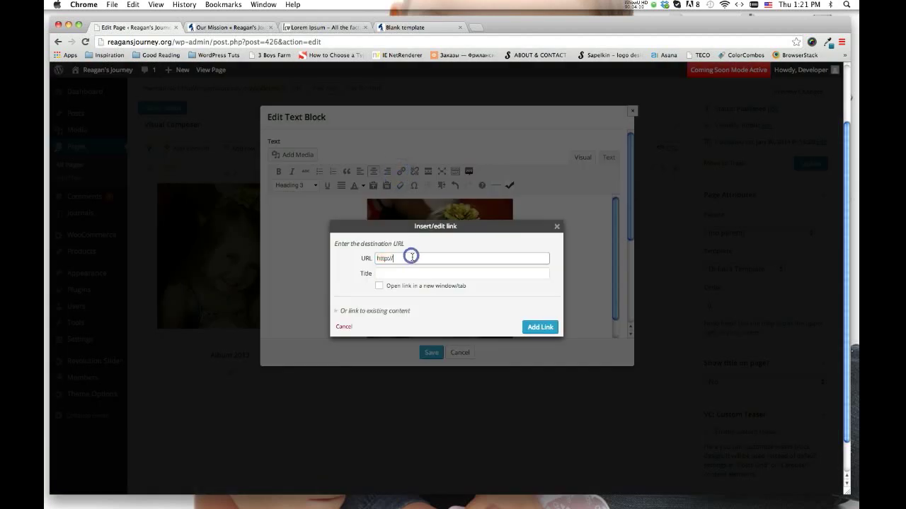
text(reagansjourney.org/2013-album)
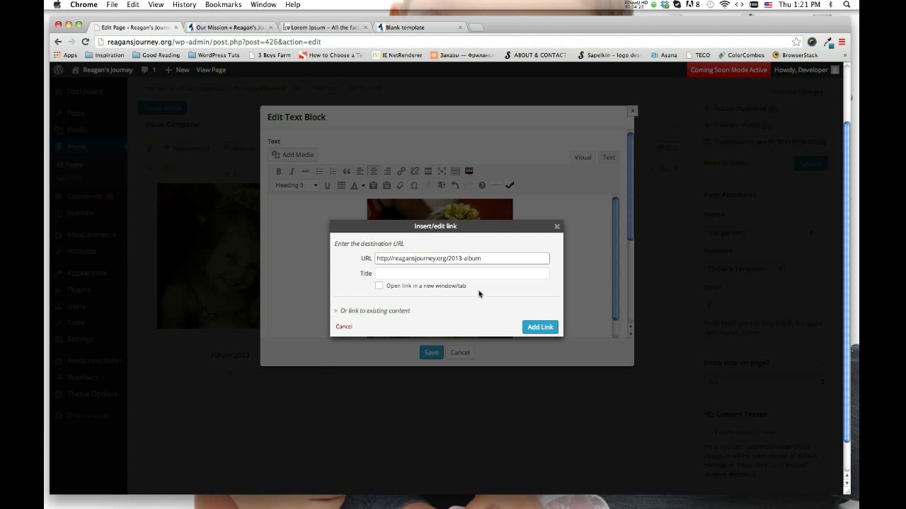
click(538, 329)
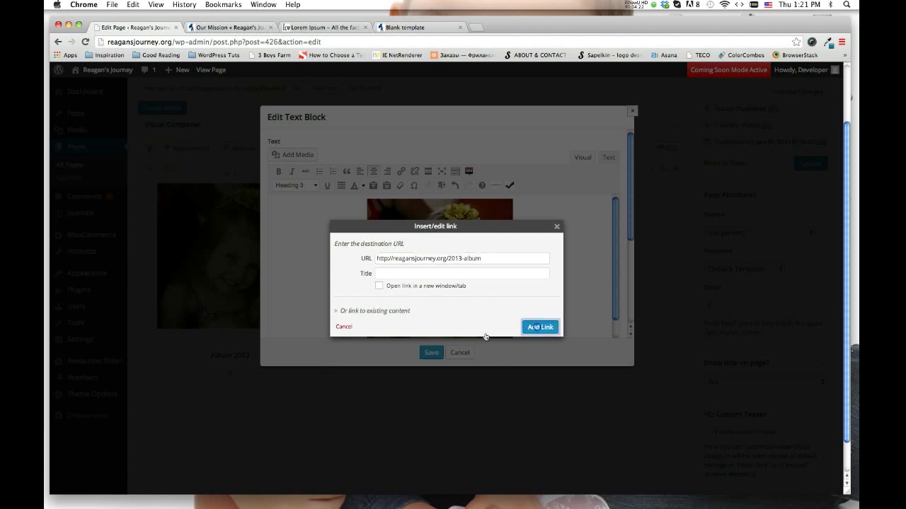
scroll(535, 323, down, 2)
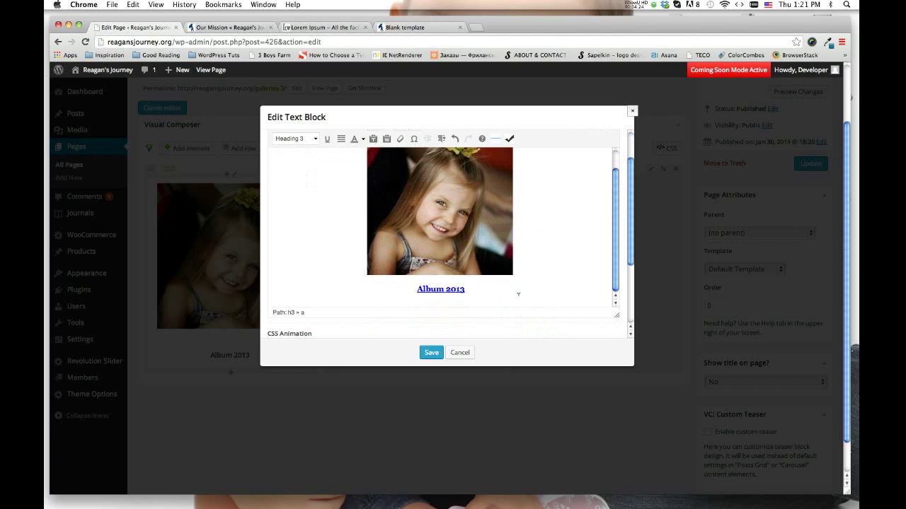
- Save the text block, update the Galleries page, and open the live page in a new tab
click(431, 352)
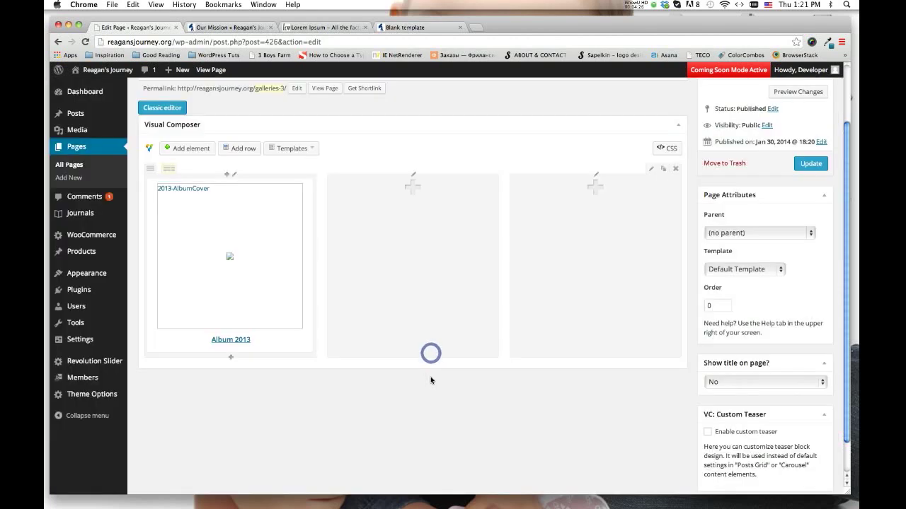
click(807, 165)
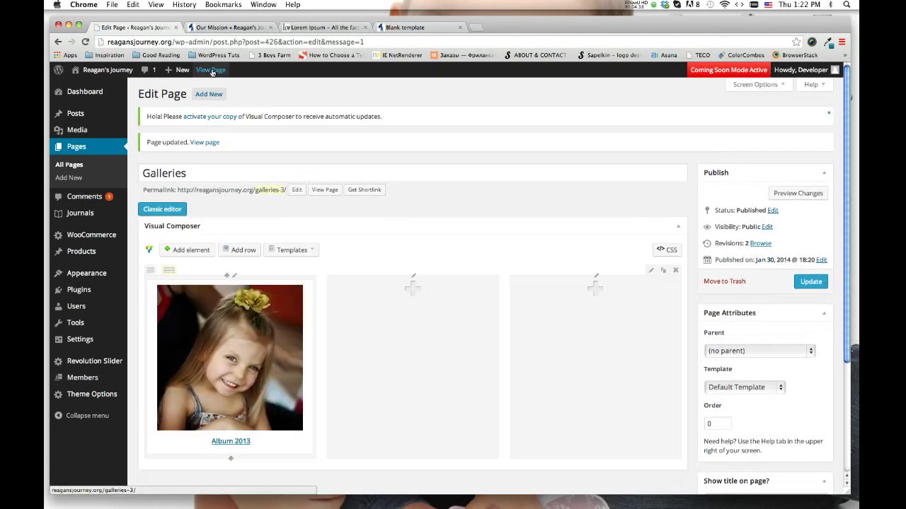
right_click(220, 72)
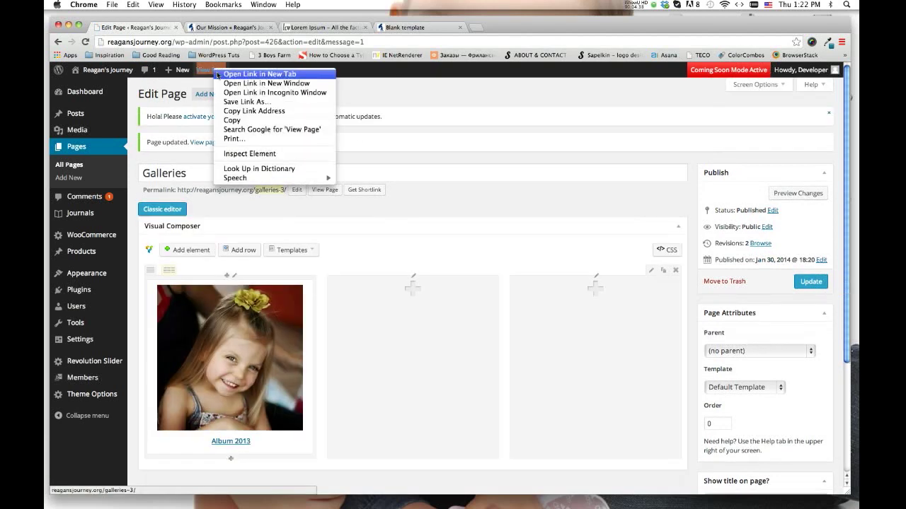
click(227, 74)
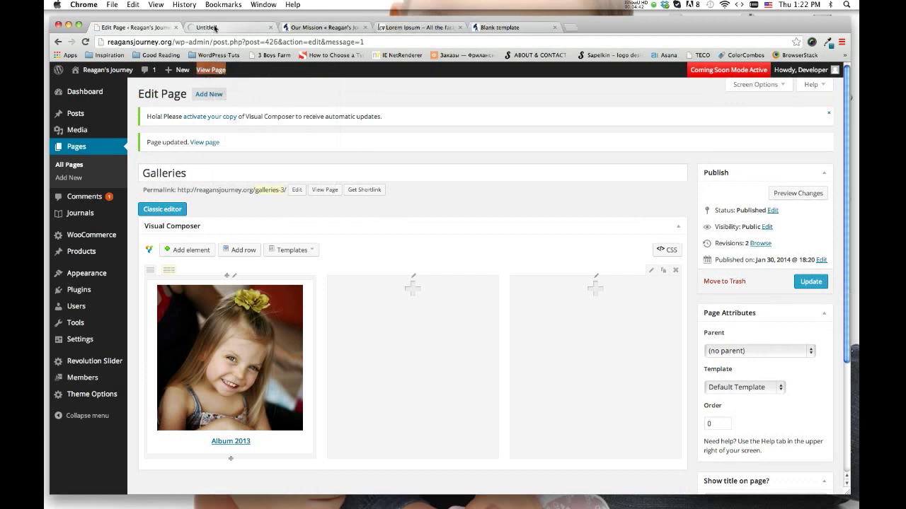
- Check the live Galleries page, then back in the editor add an element to the second column
click(215, 27)
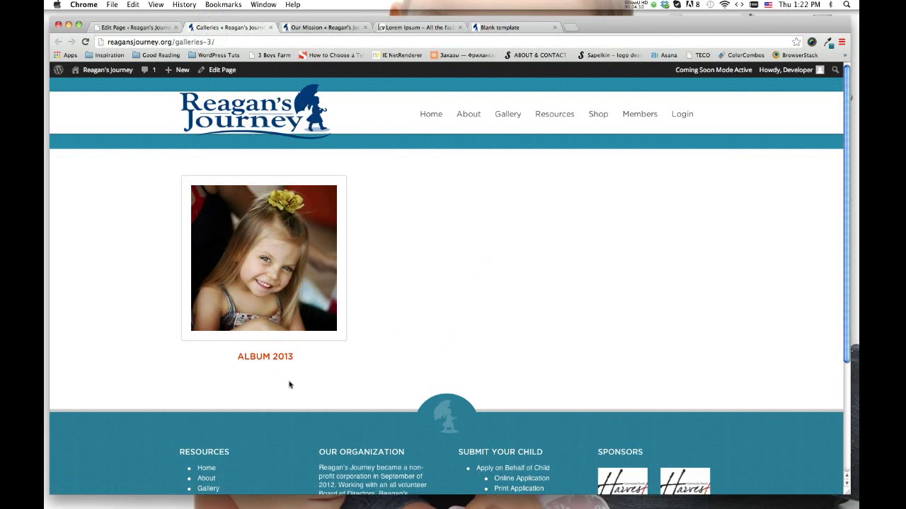
click(129, 31)
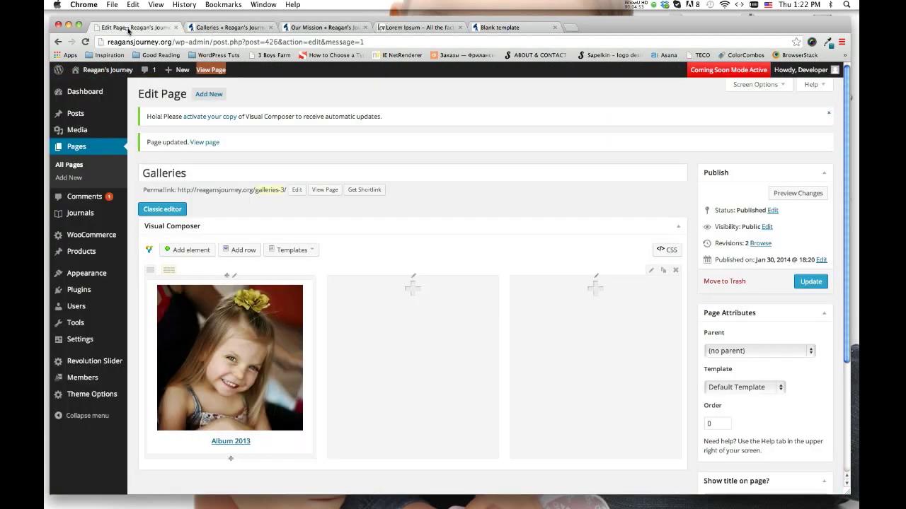
click(411, 290)
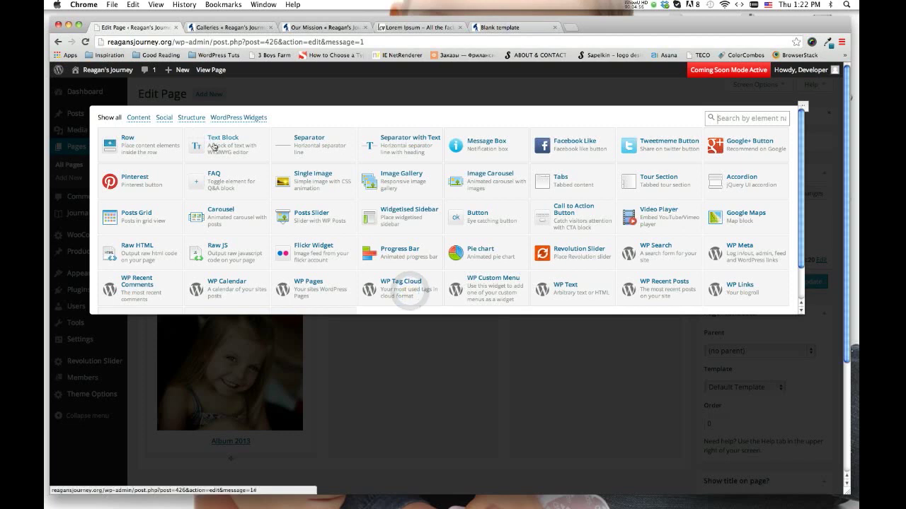
- Add a Text Block to the second column with a blank line above its placeholder sentence
click(216, 145)
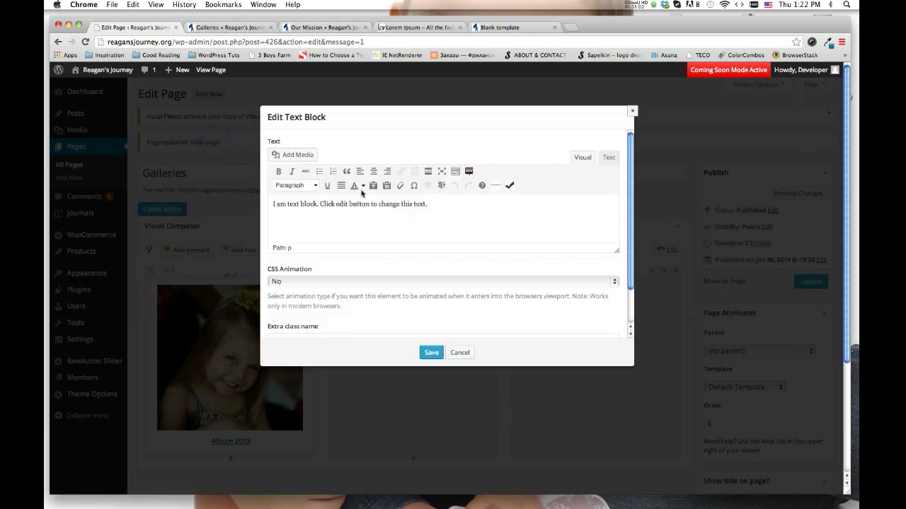
click(272, 205)
key(Return)
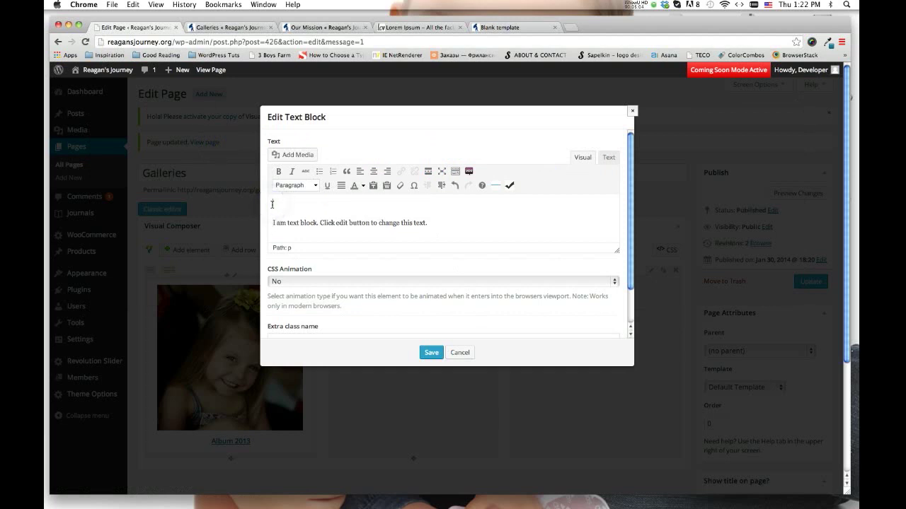
- Insert the 2012-AlbumCover image, centred at medium size, linked to a custom album URL
click(298, 154)
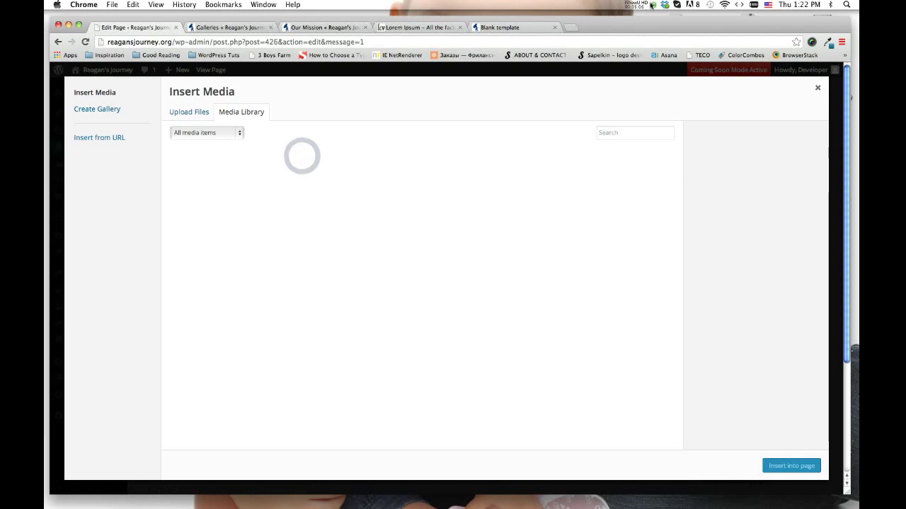
click(648, 5)
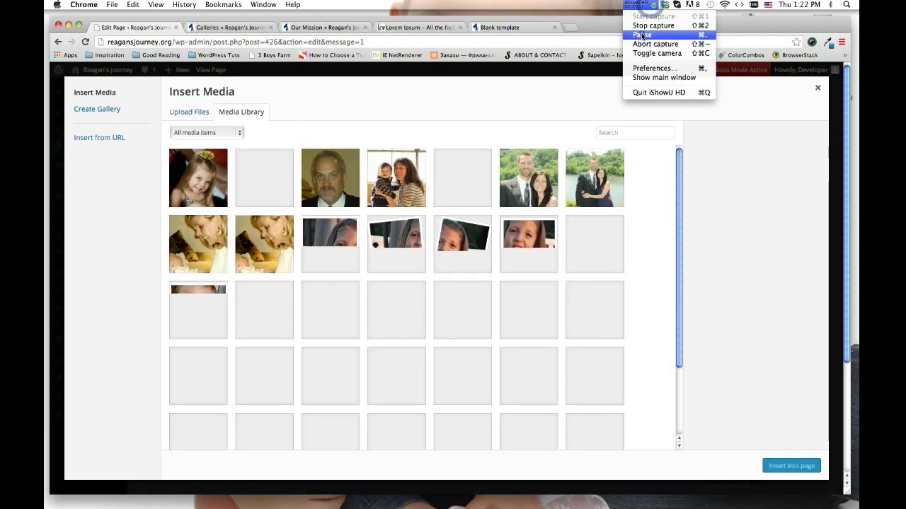
click(641, 34)
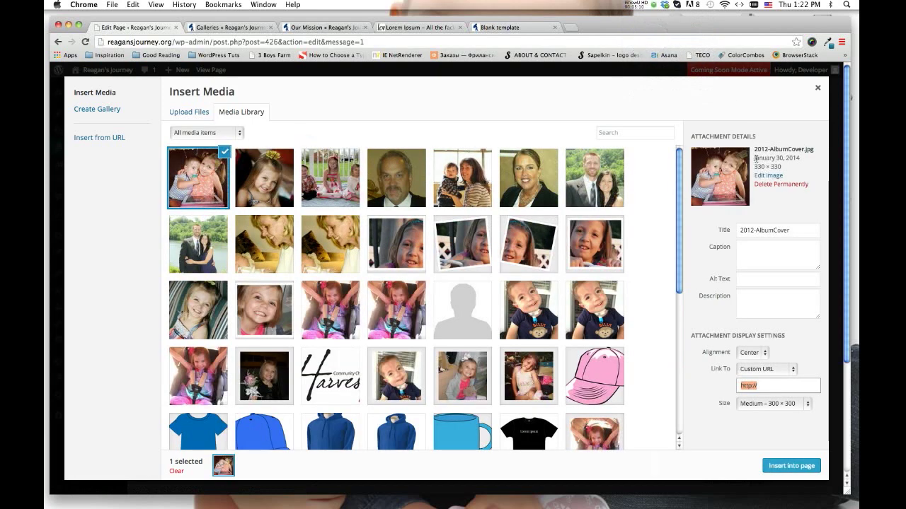
click(759, 387)
text(reagansjourney.org/)
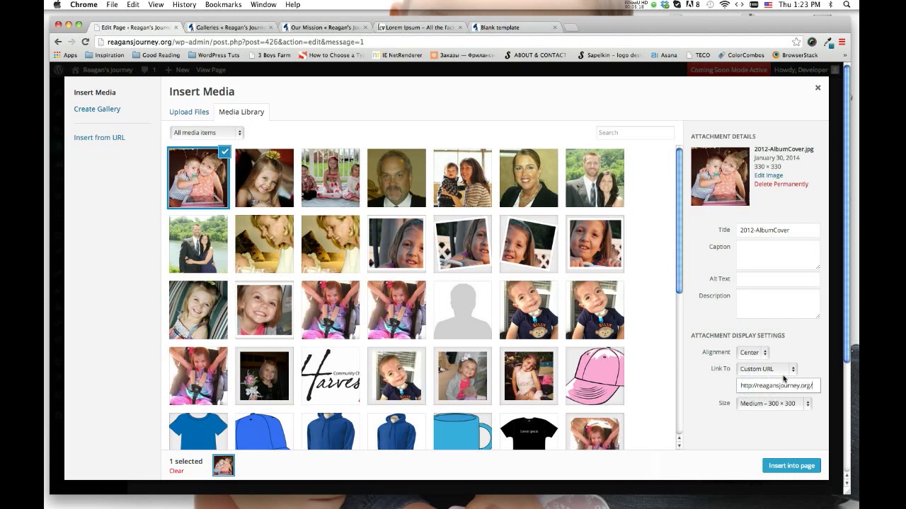
text(2013-album)
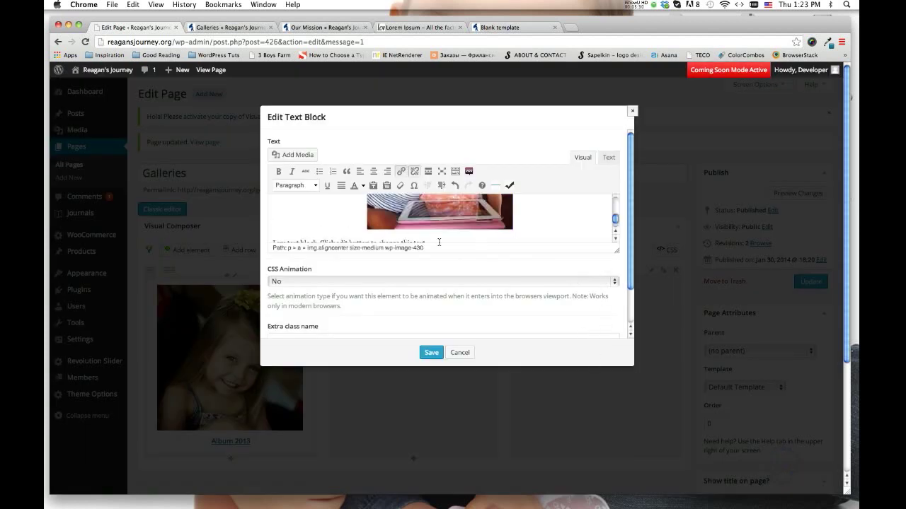
- Replace the placeholder sentence with the Album 2012 caption
scroll(438, 242, down, 1)
drag(429, 238, 269, 235)
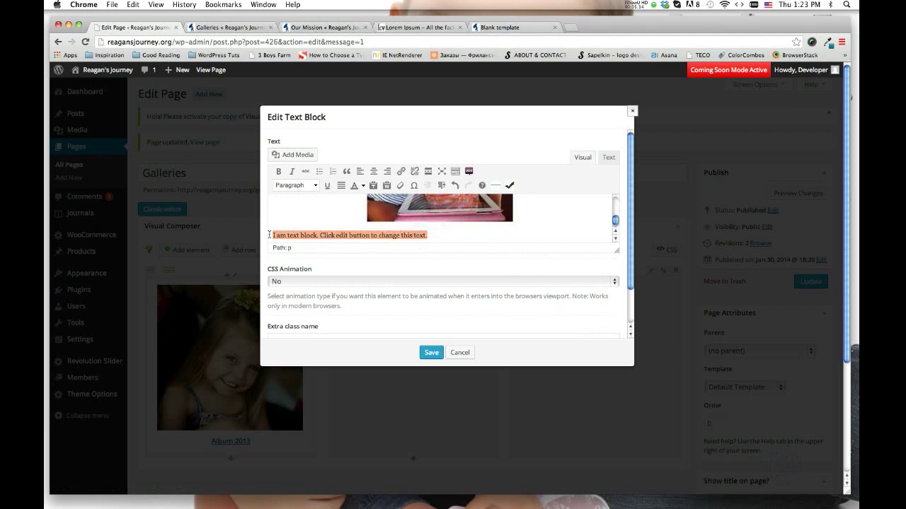
text(Album 2012)
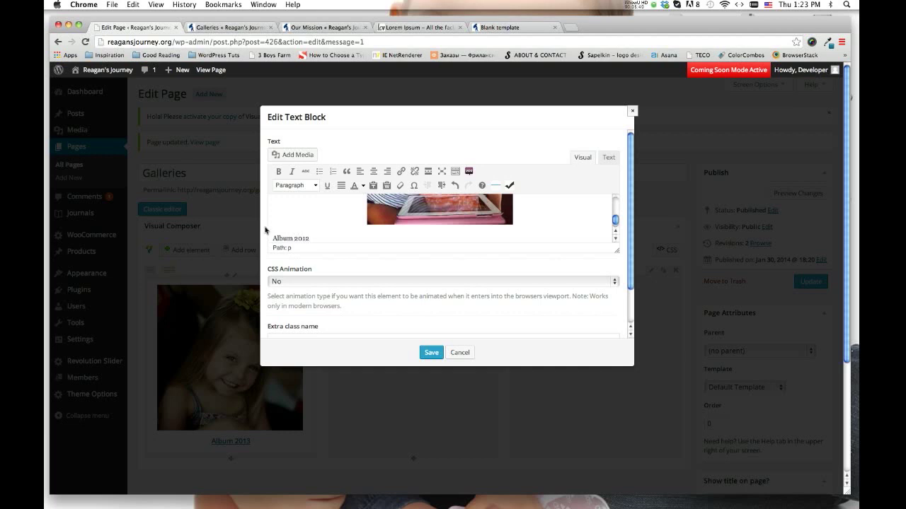
- Make the Album 2012 caption a centred Heading 3 and start linking it
triple_click(271, 238)
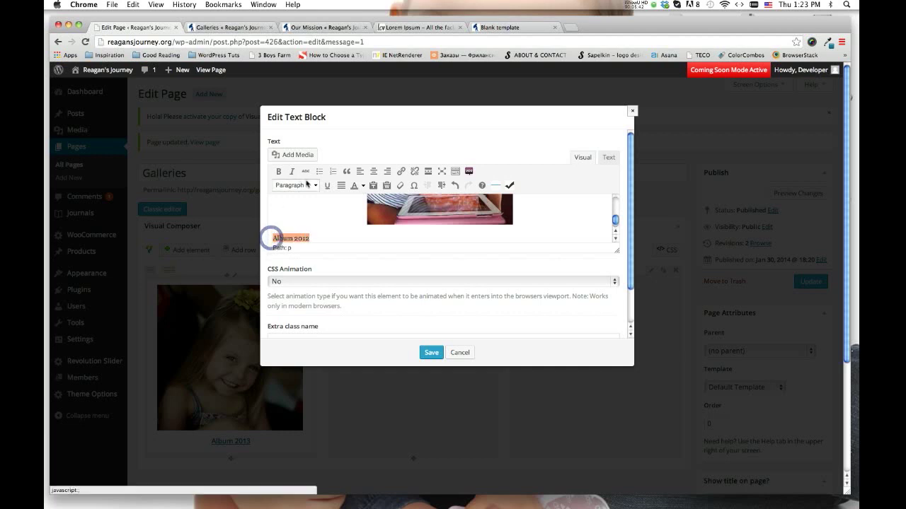
click(308, 184)
scroll(309, 227, down, 2)
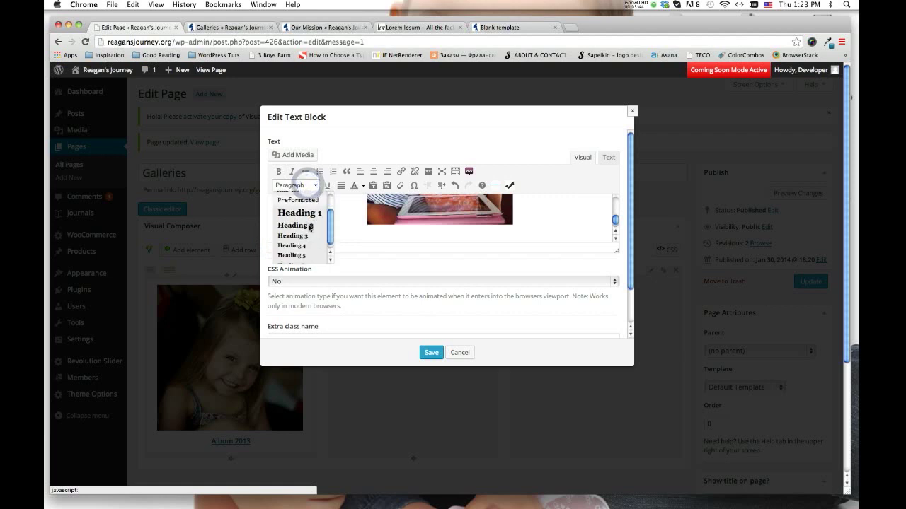
click(308, 236)
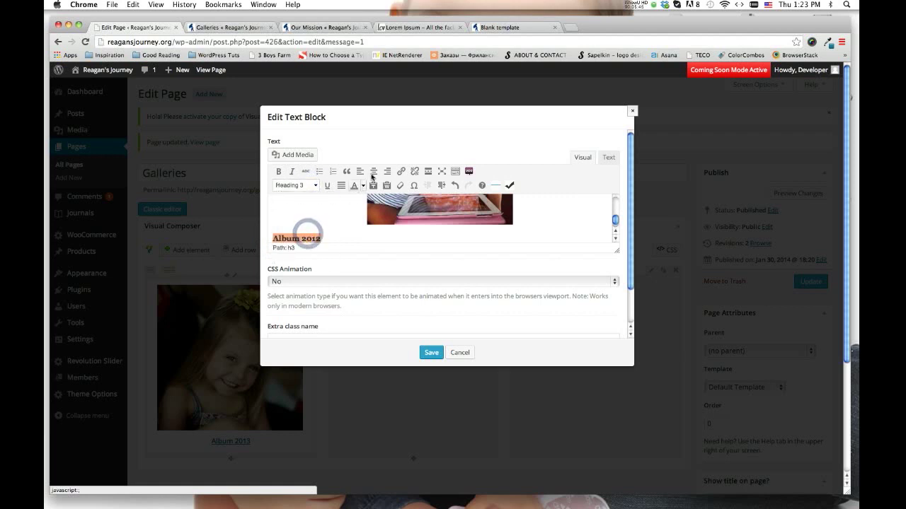
click(373, 172)
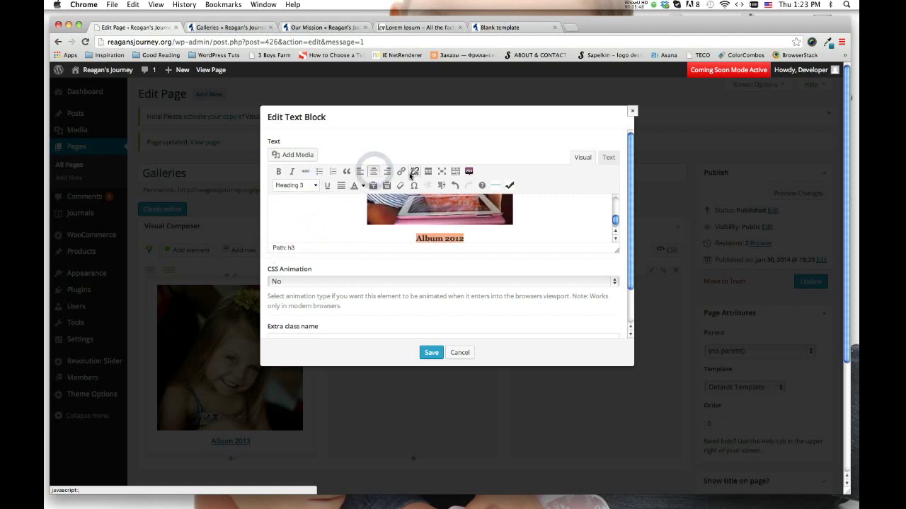
click(401, 172)
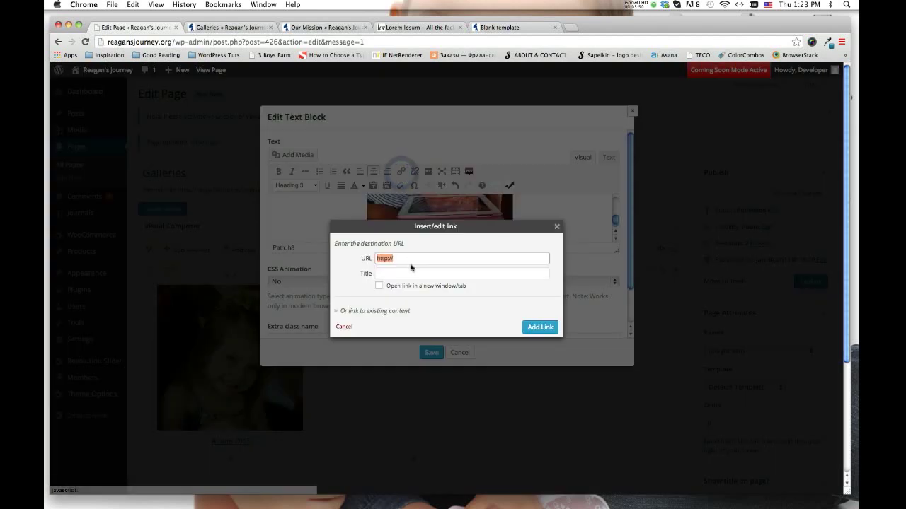
- Link the Album 2012 heading to reagansjourney.org/album-2012 and save the text block
click(409, 256)
text(reagansjourney.org/album-2012)
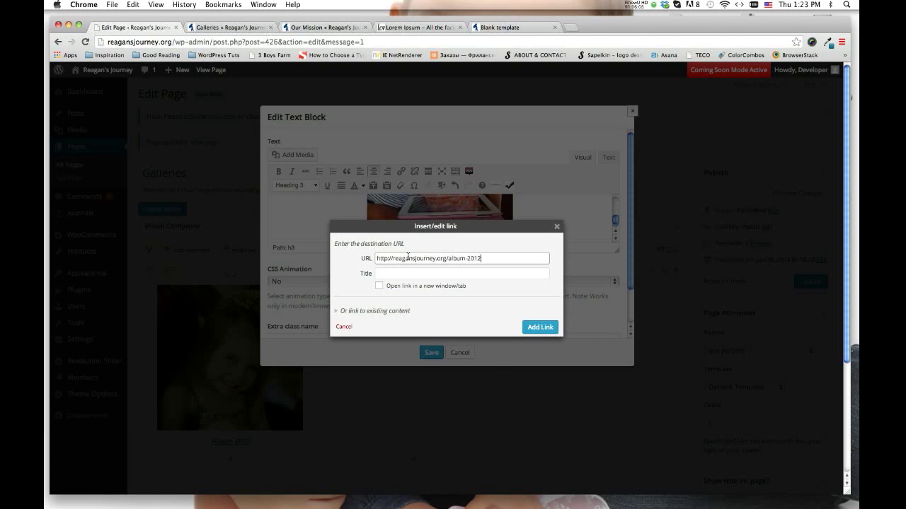
click(542, 327)
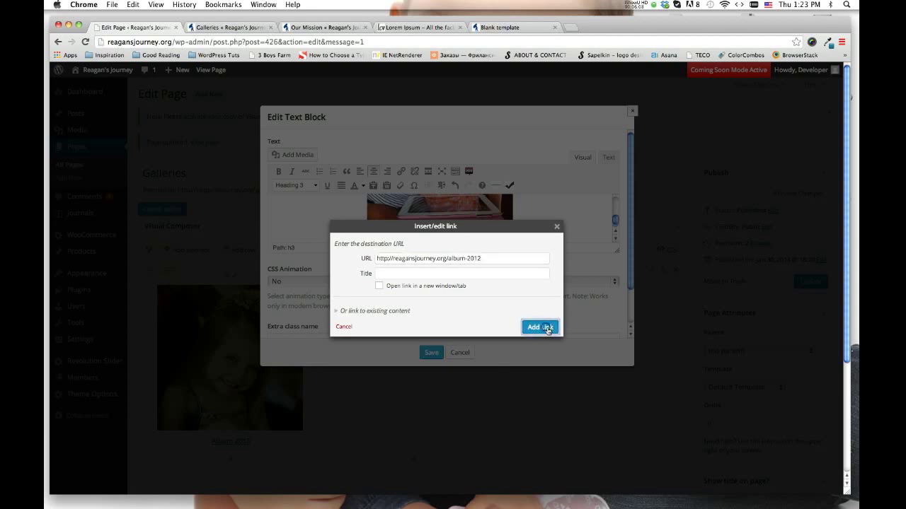
click(431, 352)
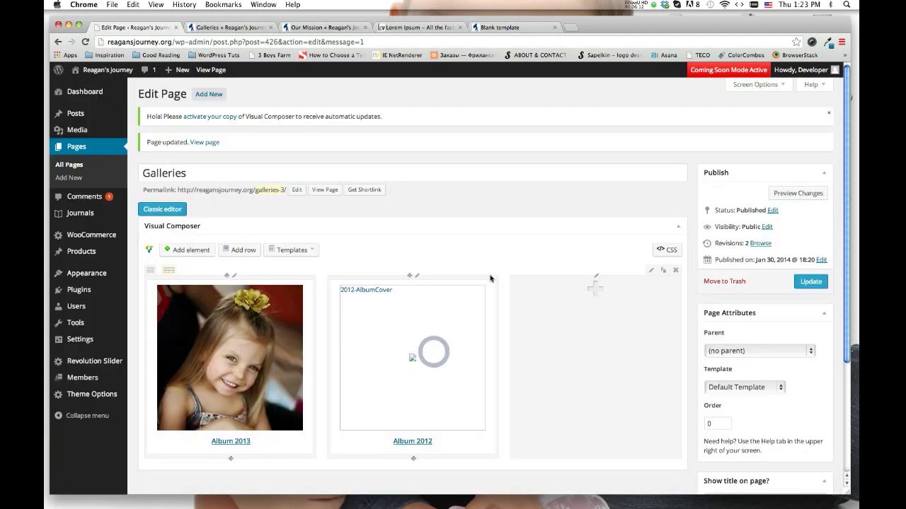
- Update the Galleries page and reload the live page to check both album headings
click(808, 283)
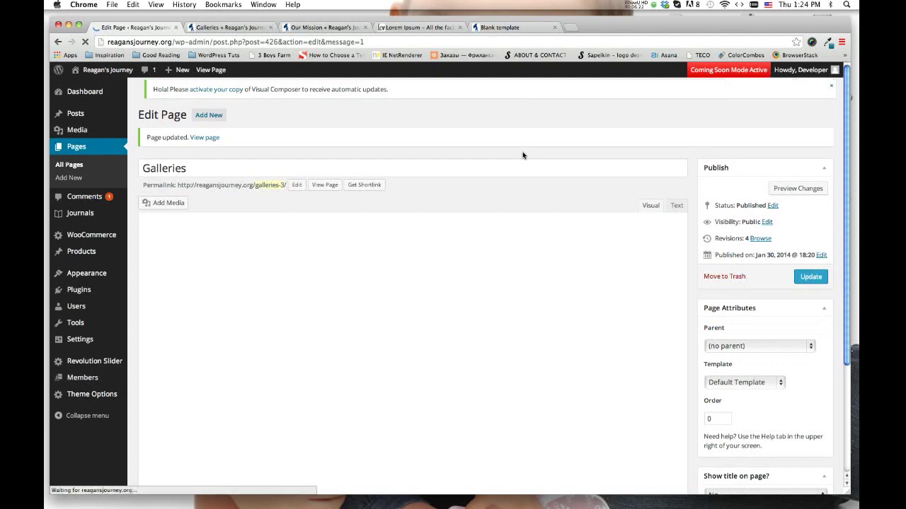
click(221, 27)
click(85, 42)
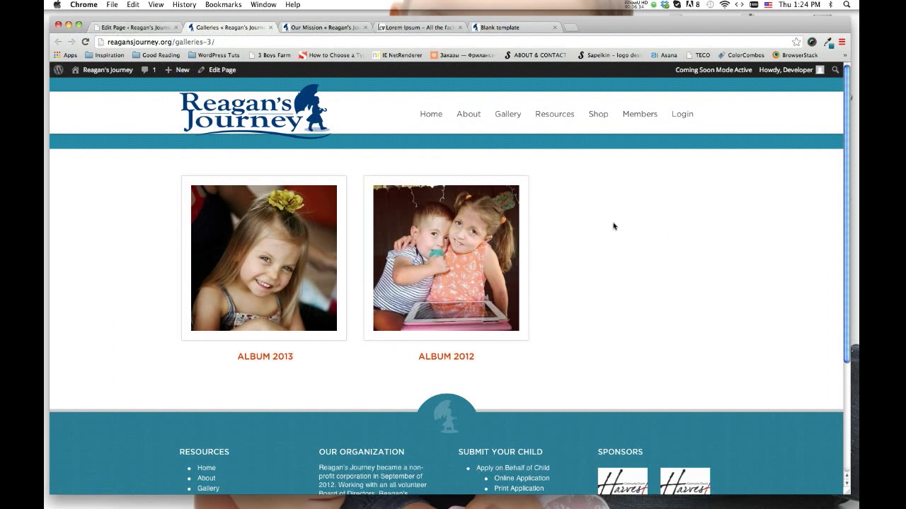
- Open the 2012 Album page from the site's Gallery menu, then return to the Galleries editor
mouse_move(503, 123)
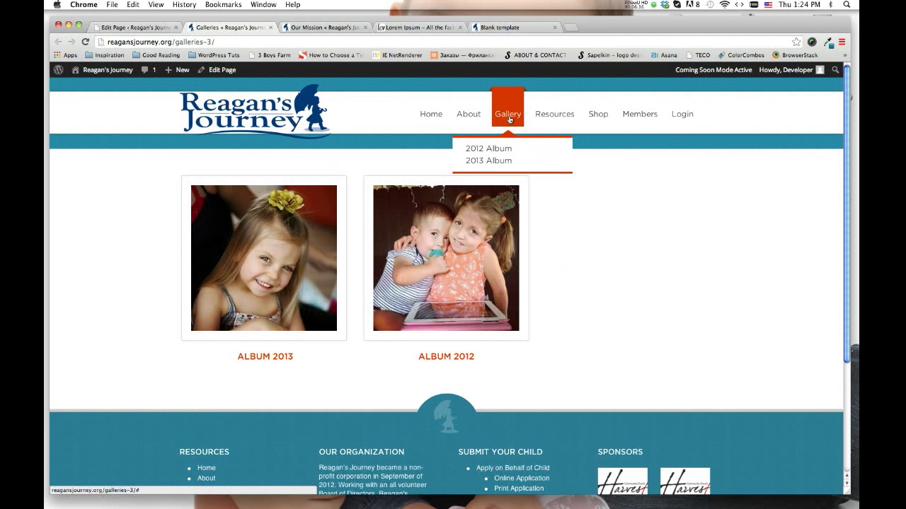
click(473, 154)
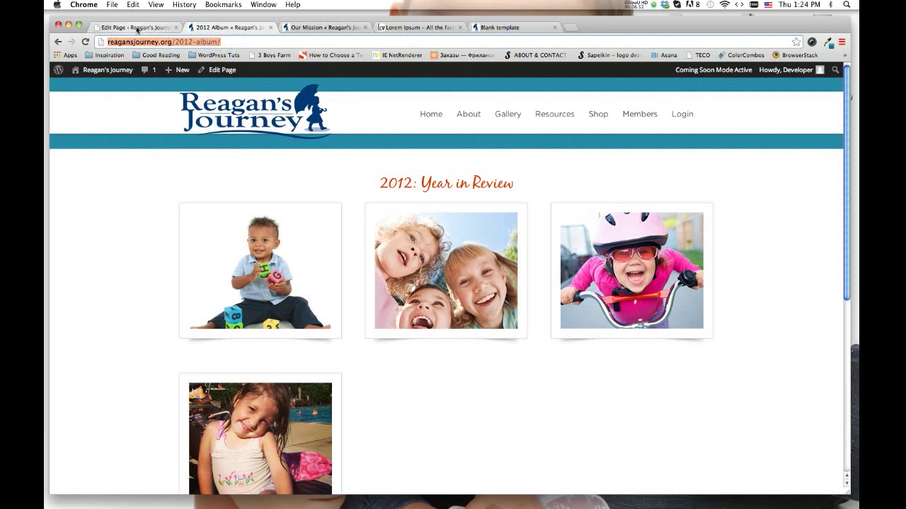
click(136, 29)
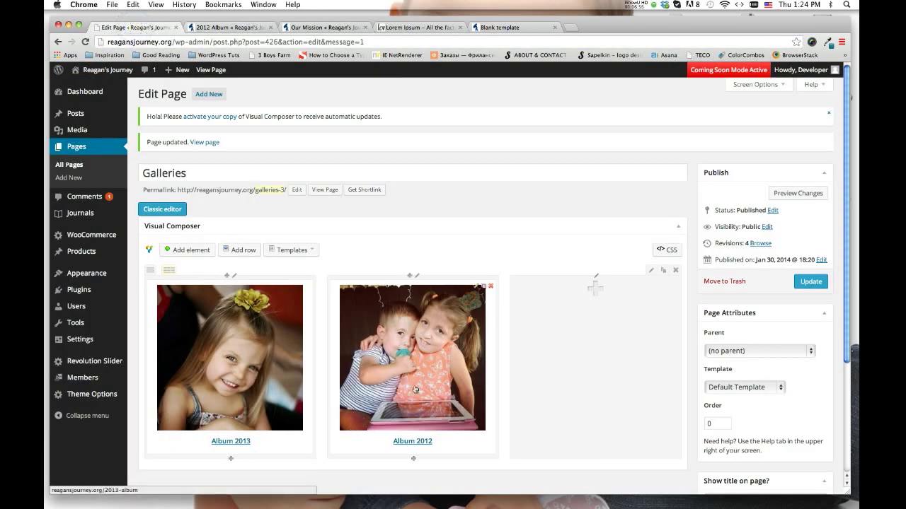
- Relink the 2012 cover image to reagansjourney.org/2012-album/
click(474, 288)
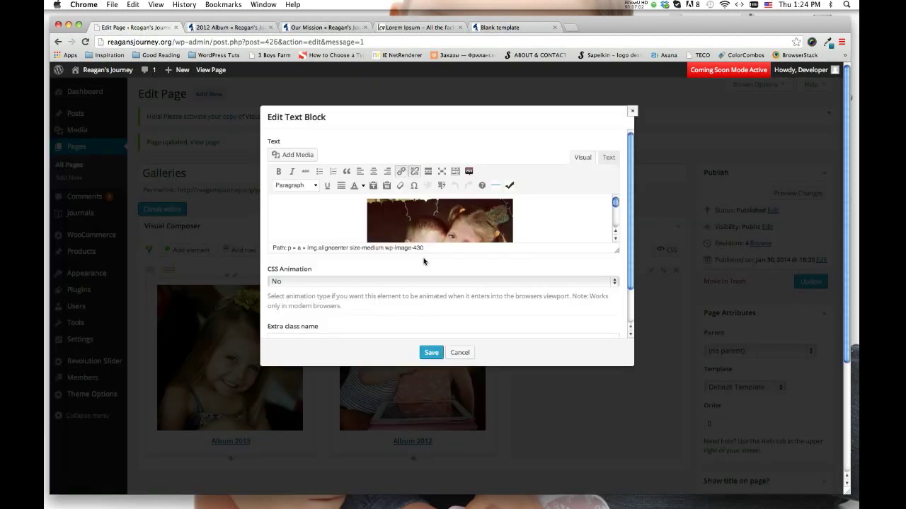
click(388, 226)
click(378, 211)
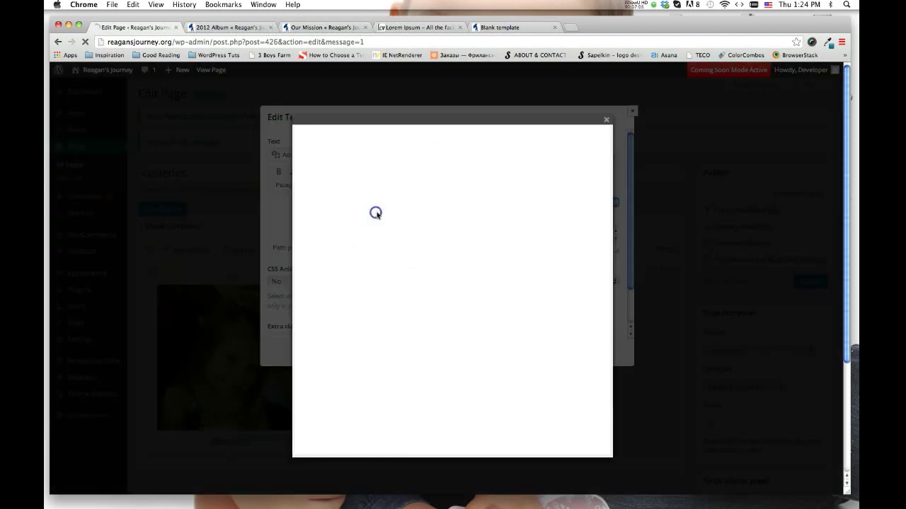
triple_click(473, 332)
text(http://reagansjourney.org/2012-album/)
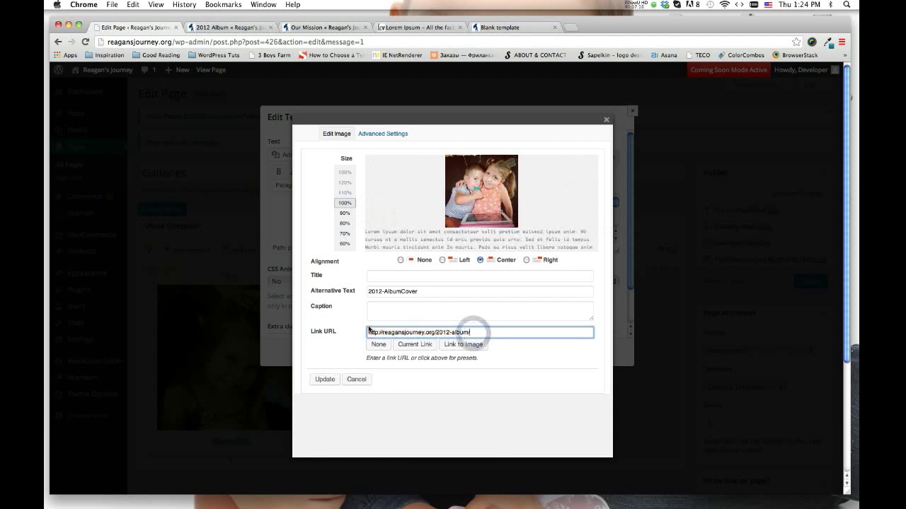
click(324, 380)
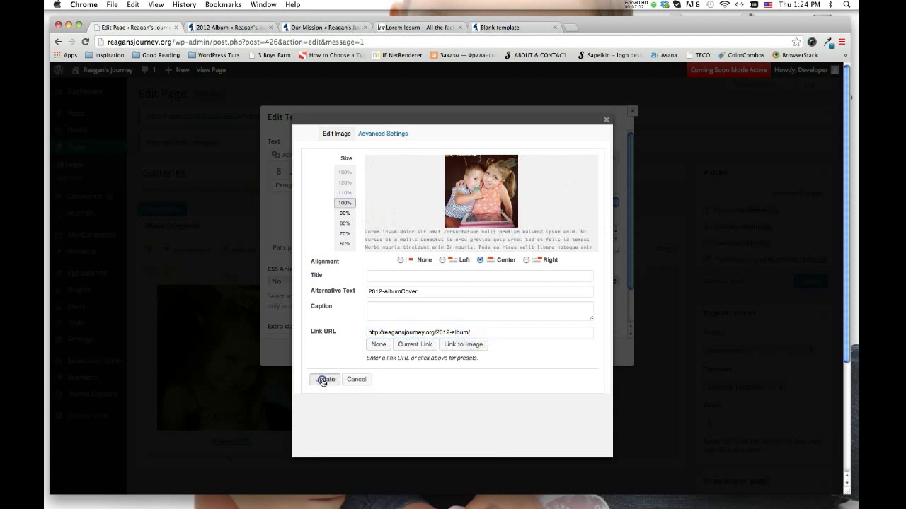
- Relink the Album 2012 heading to the 2012-album address and save the text block
scroll(545, 219, down, 3)
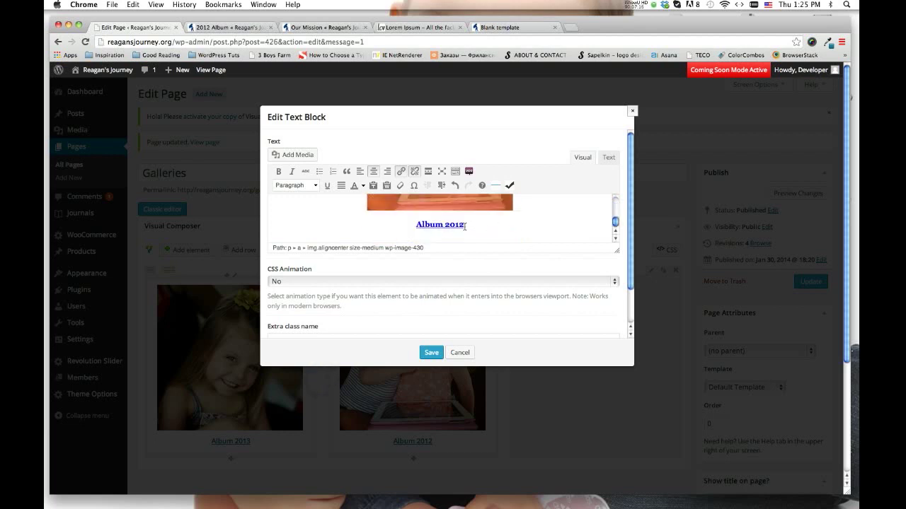
triple_click(464, 225)
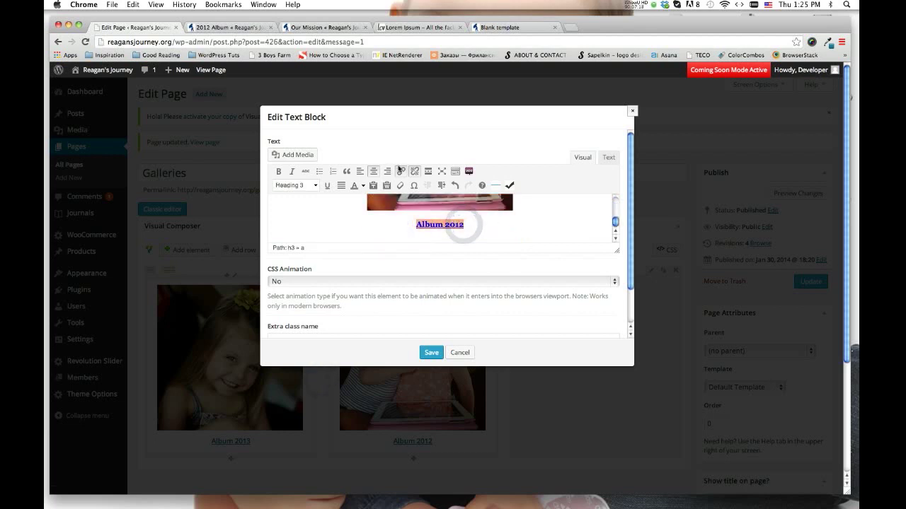
click(400, 171)
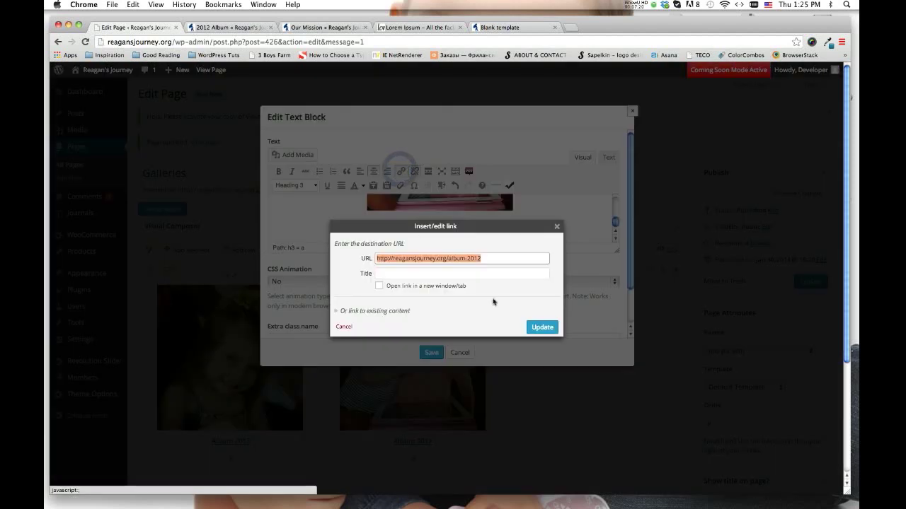
key(Right)
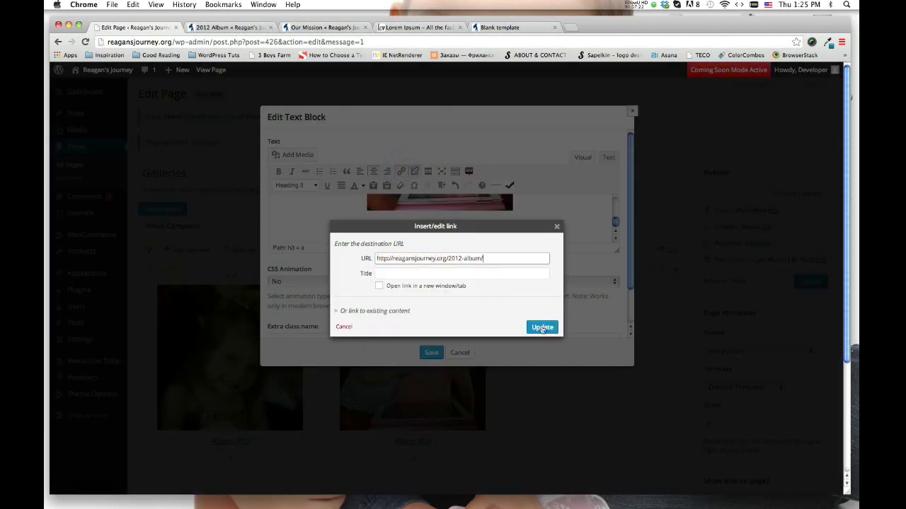
click(542, 328)
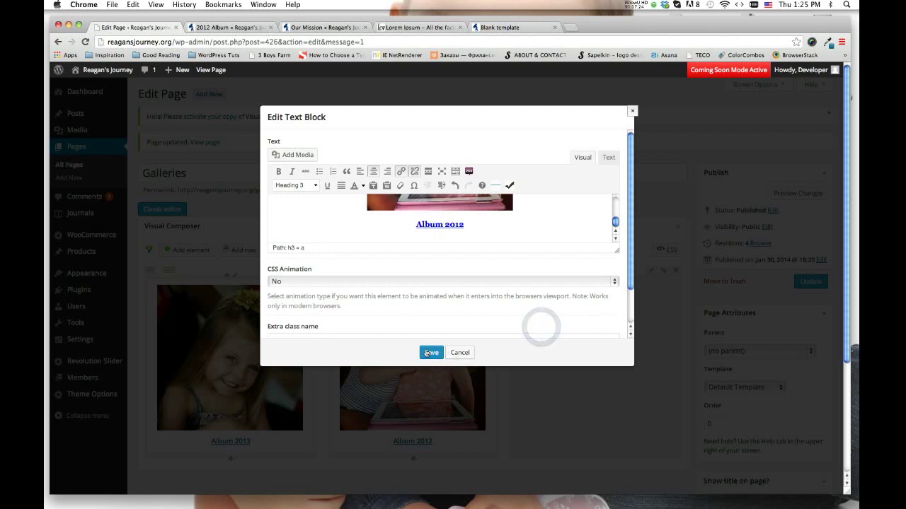
click(430, 352)
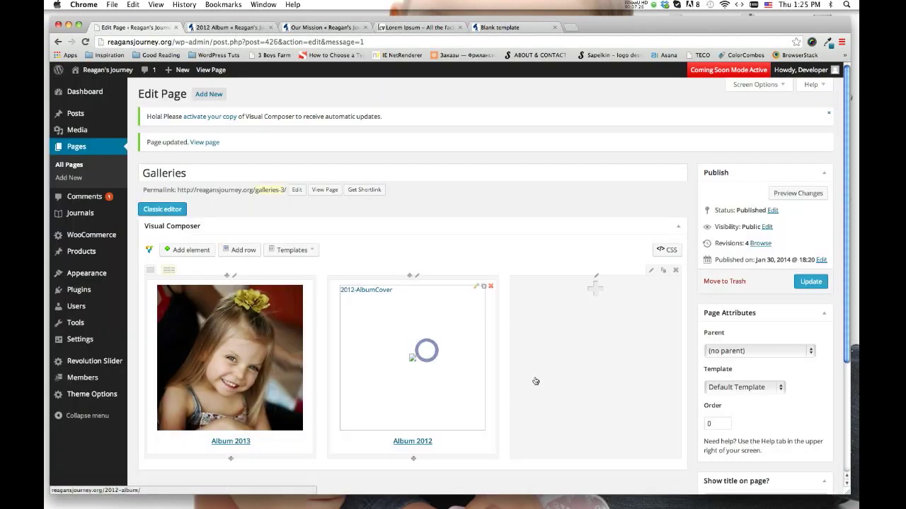
- Update the Galleries page with the corrected 2012 links and view the 2012 Album page
click(811, 283)
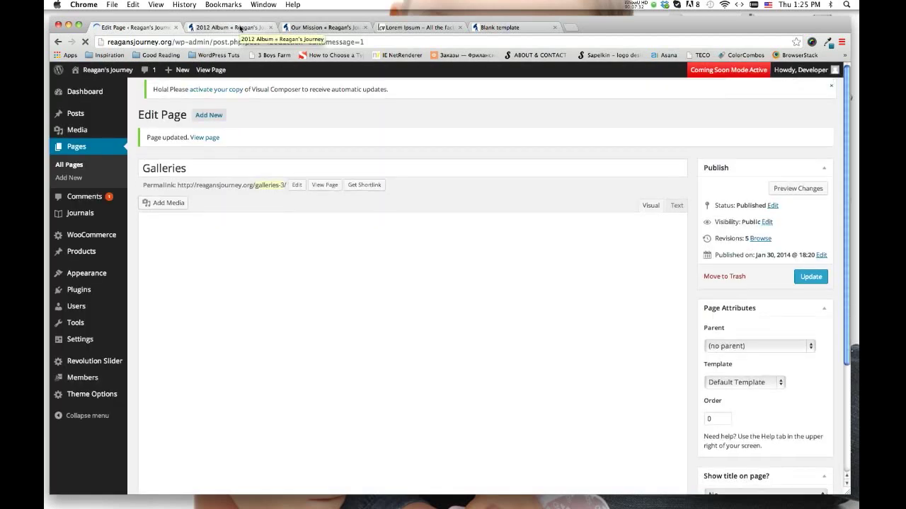
click(239, 27)
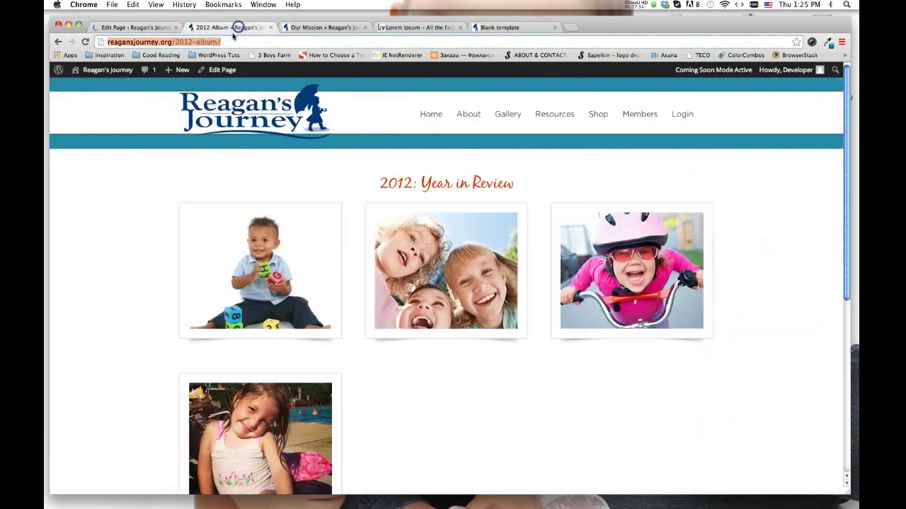
click(58, 42)
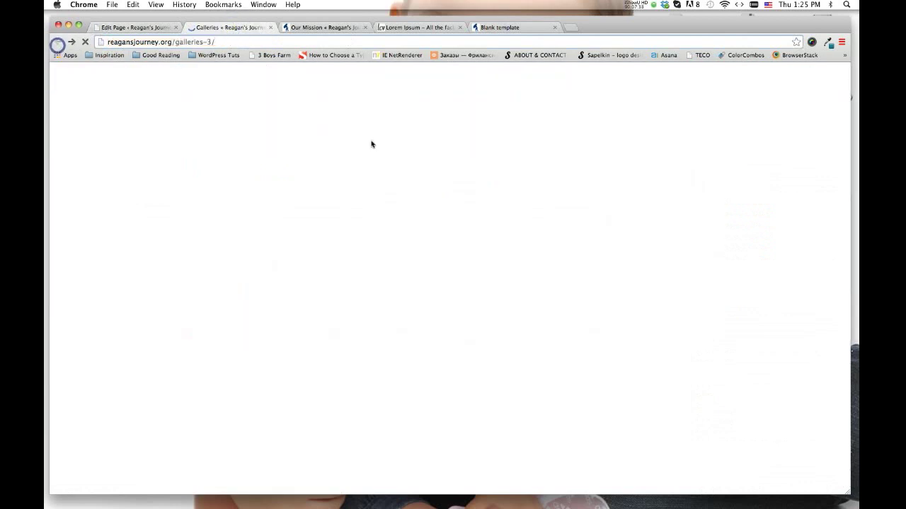
click(83, 41)
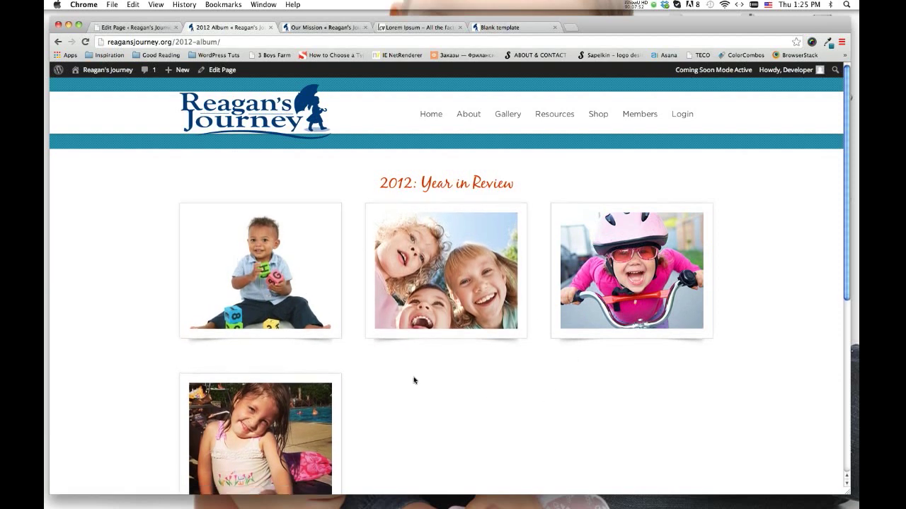
click(280, 282)
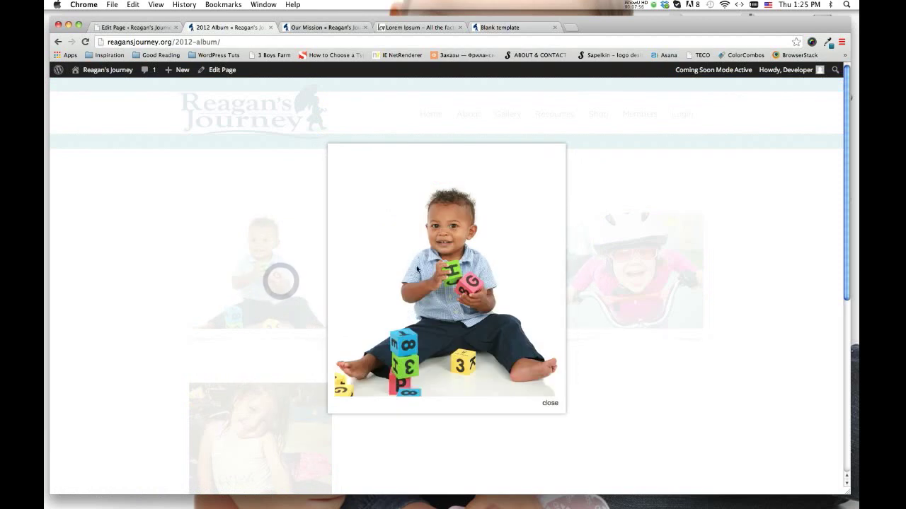
click(545, 403)
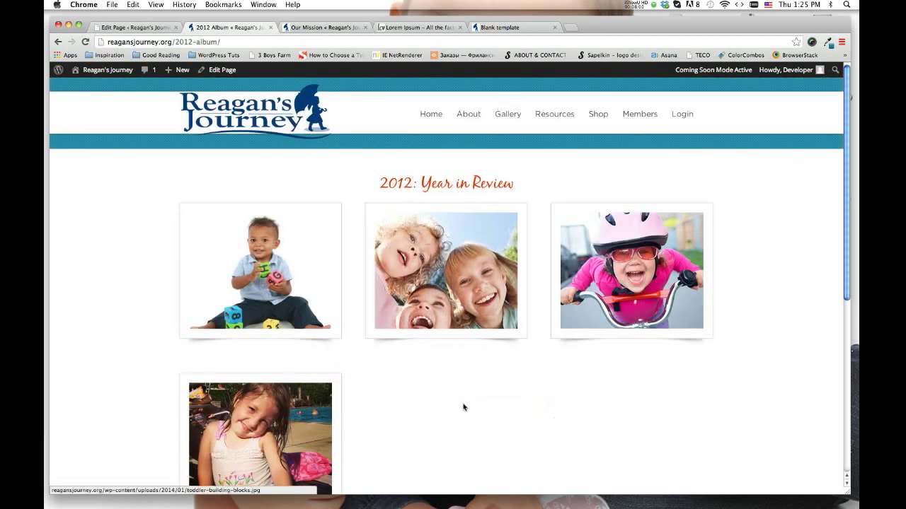
click(648, 6)
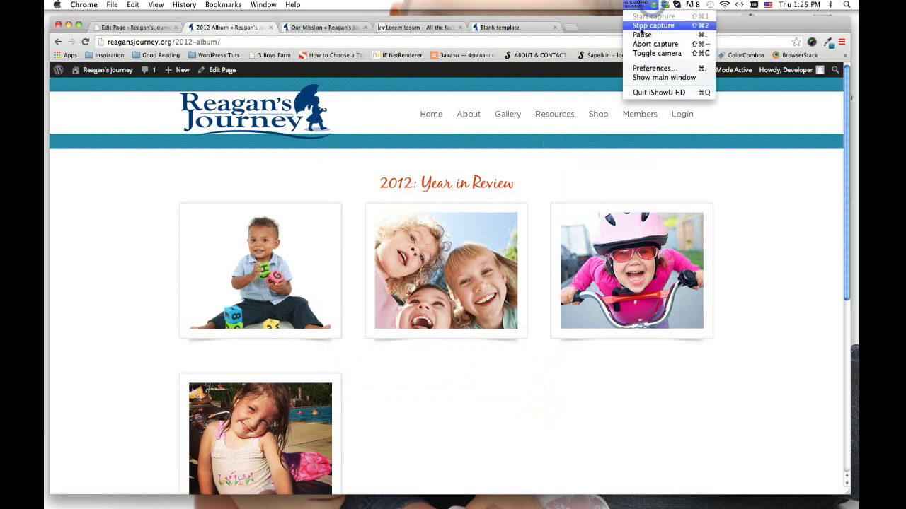